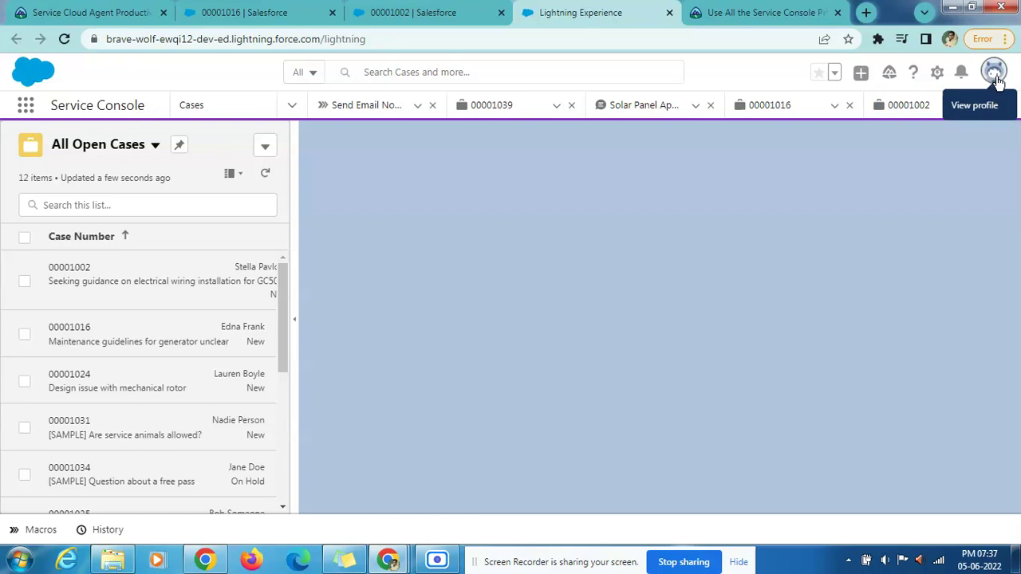
Switch the org to Salesforce Classic and review the Send Email Notification for Case Escalation macro instruction in the Trailhead challenge.
{"action": "left_click", "coordinate": [983, 72]}
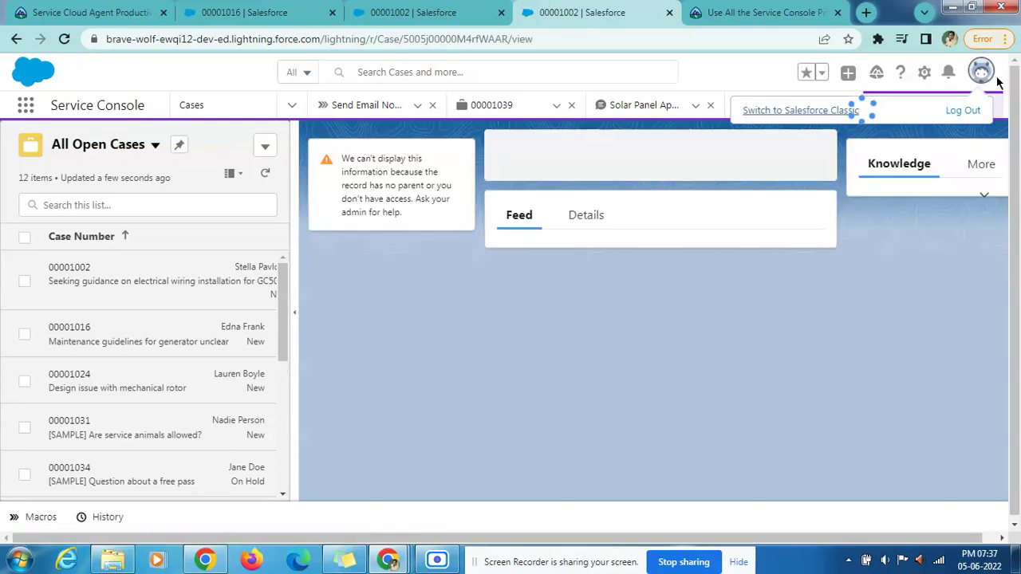
{"action": "left_click", "coordinate": [792, 114]}
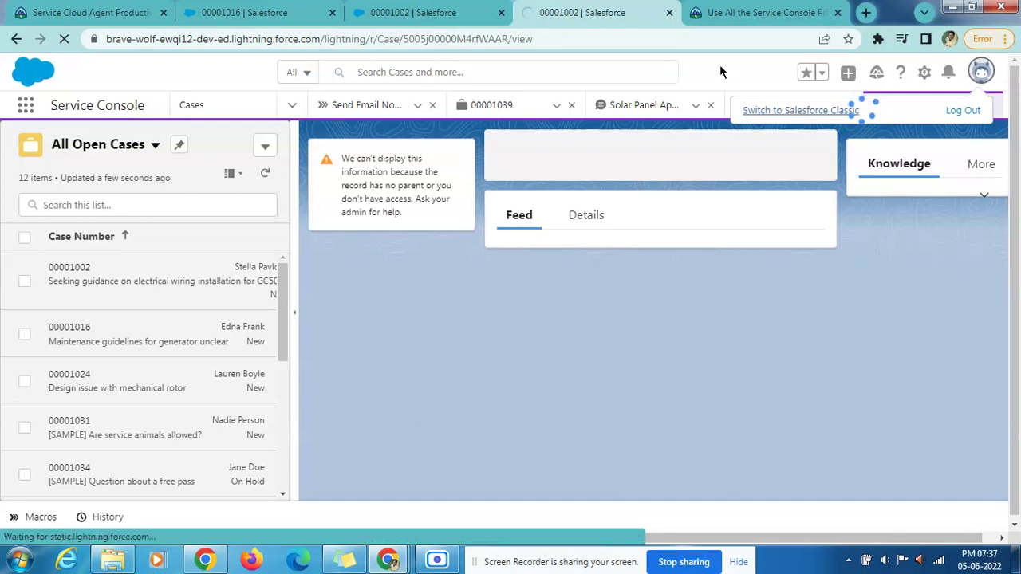
{"action": "left_click", "coordinate": [727, 11]}
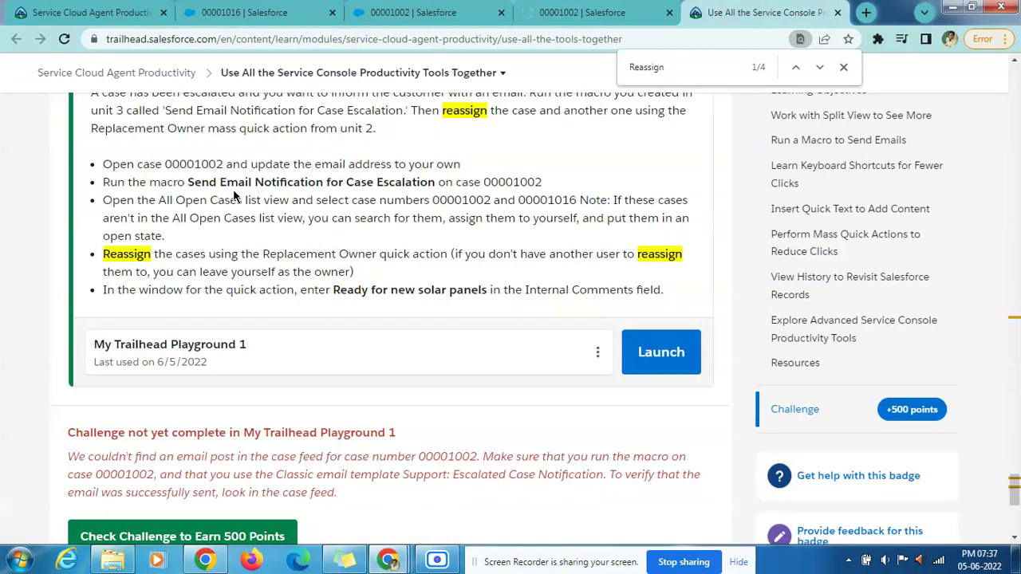
{"action": "left_click_drag", "start_coordinate": [189, 181], "coordinate": [438, 184]}
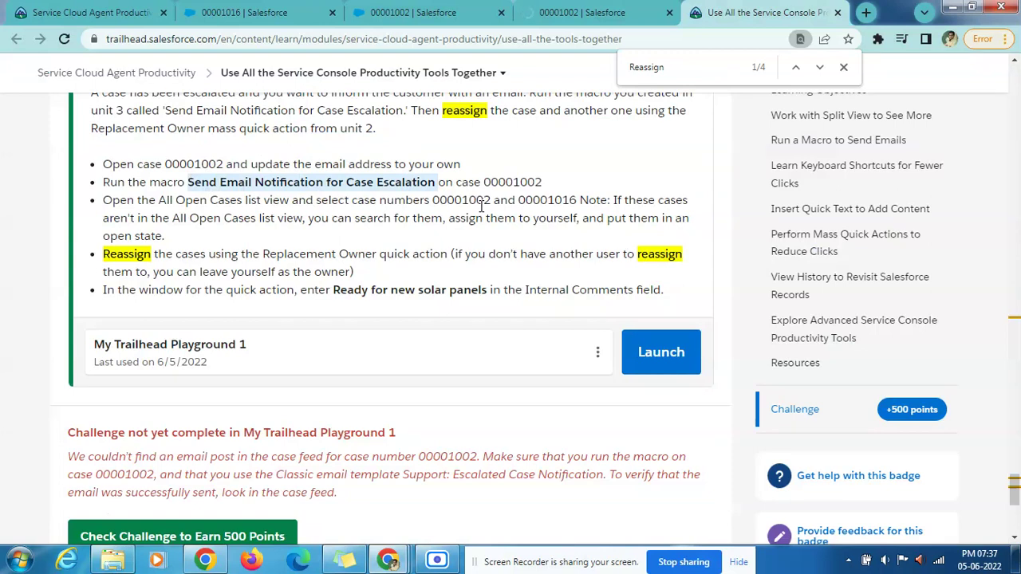
{"action": "left_click", "coordinate": [561, 11]}
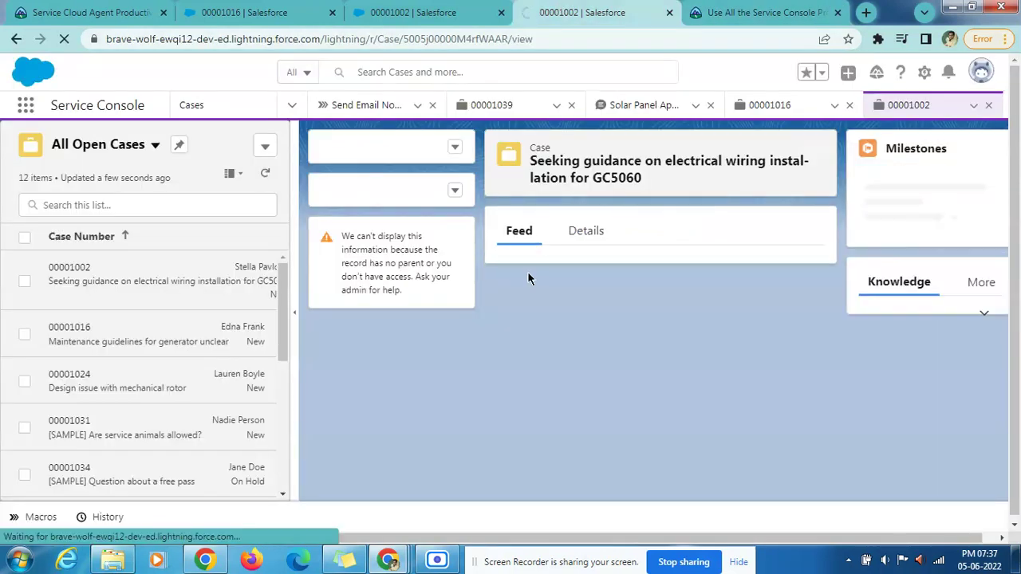
{"action": "left_click", "coordinate": [758, 12]}
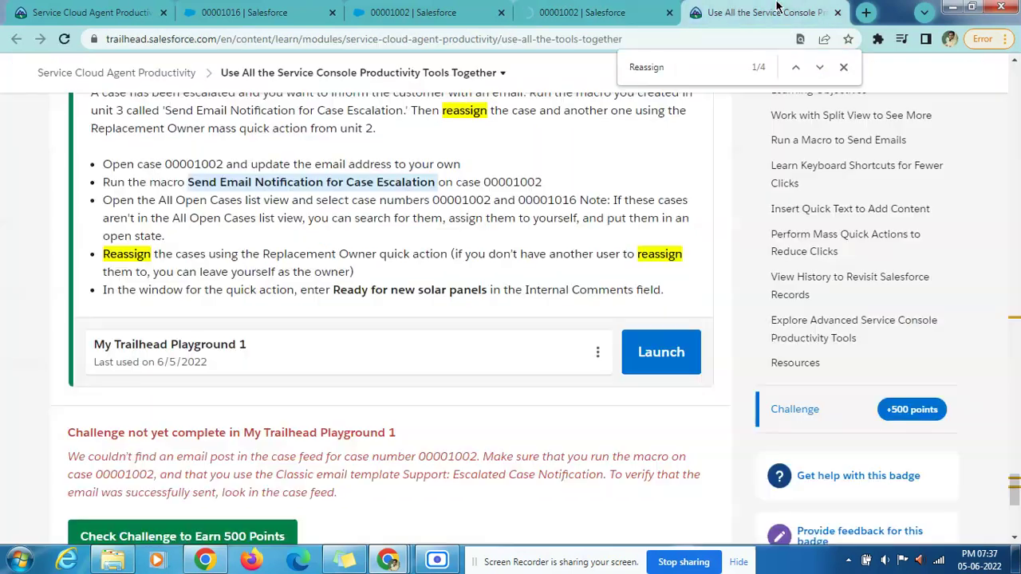
{"action": "left_click", "coordinate": [606, 6]}
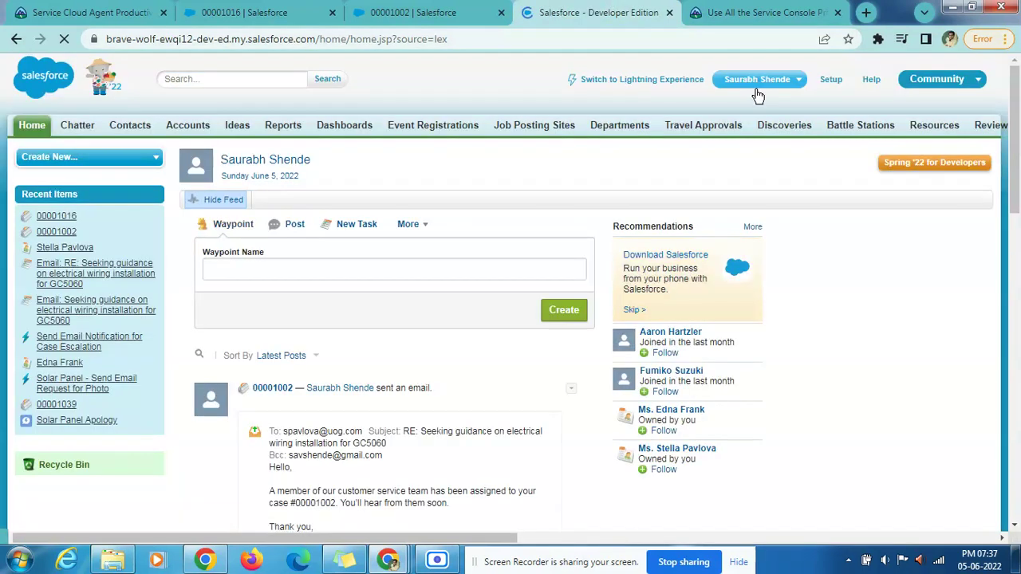
Search Setup for "classic" and open the Classic Email Templates list.
{"action": "left_click", "coordinate": [830, 80]}
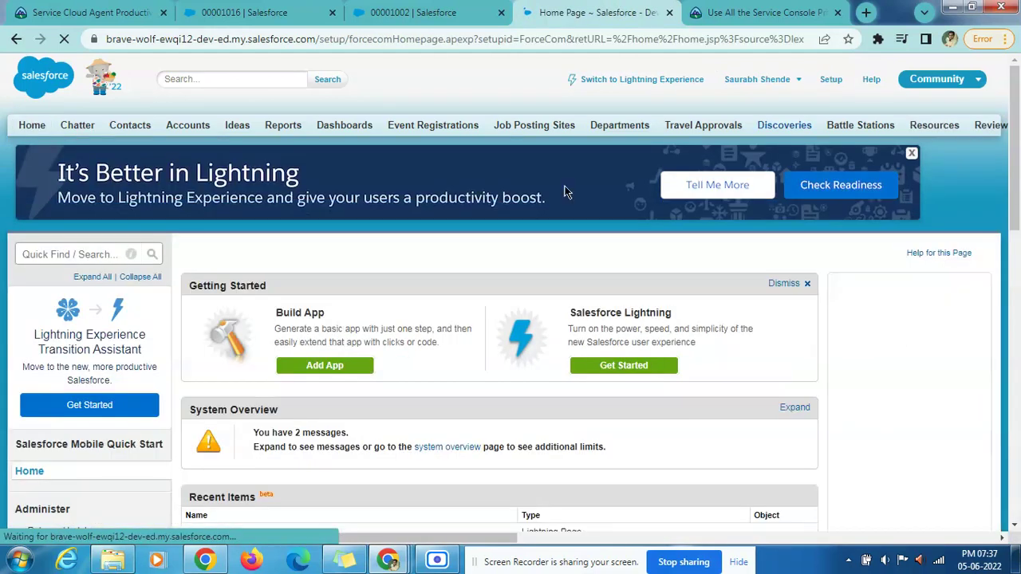
{"action": "left_click", "coordinate": [68, 253]}
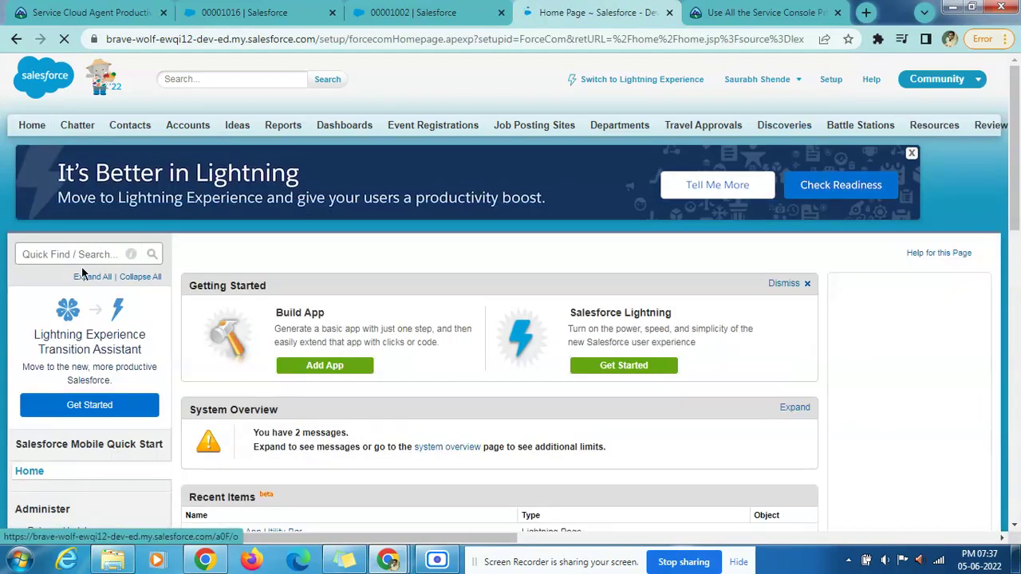
{"action": "type", "text": "c"}
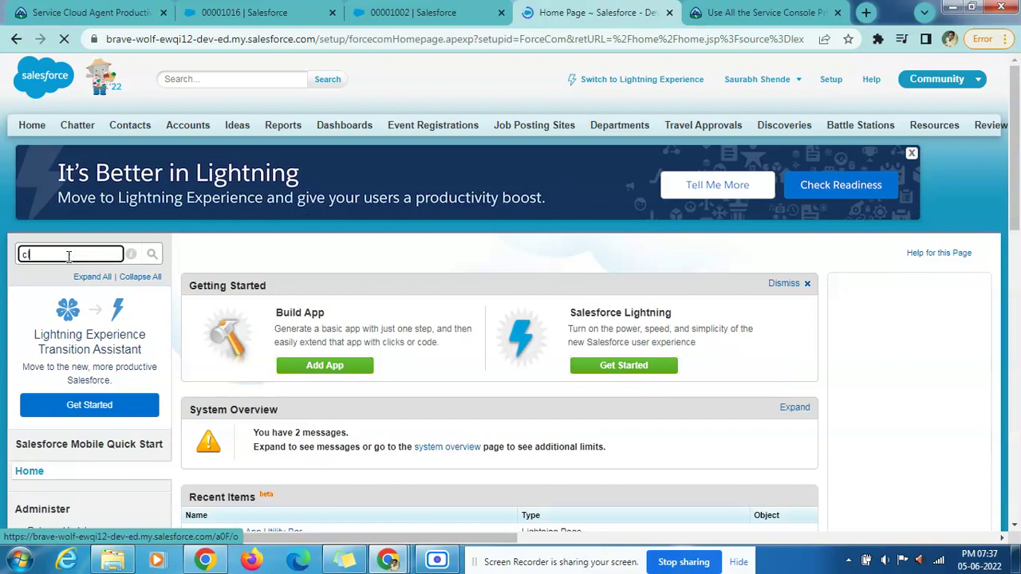
{"action": "type", "text": "lassic"}
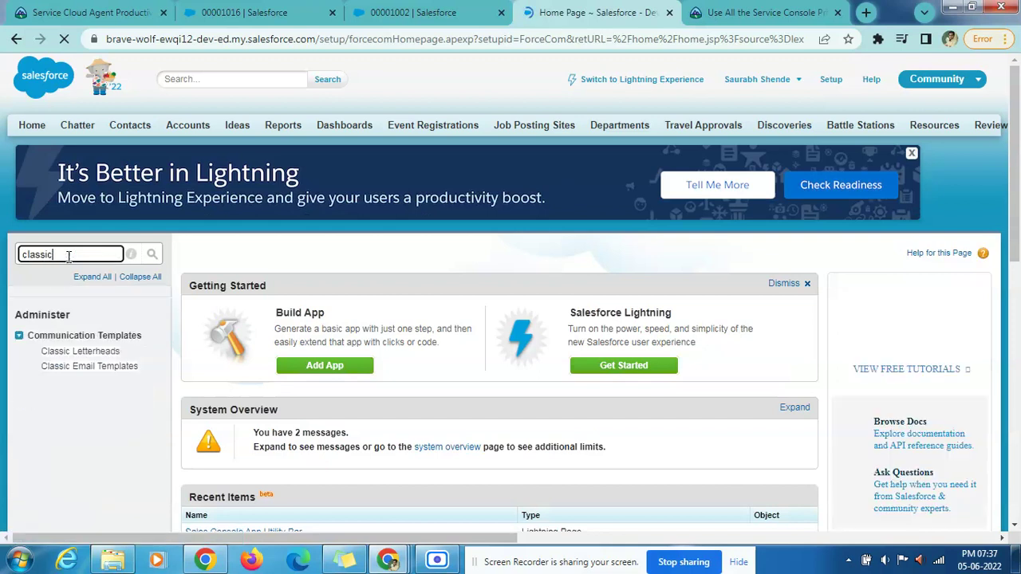
{"action": "left_click", "coordinate": [99, 367]}
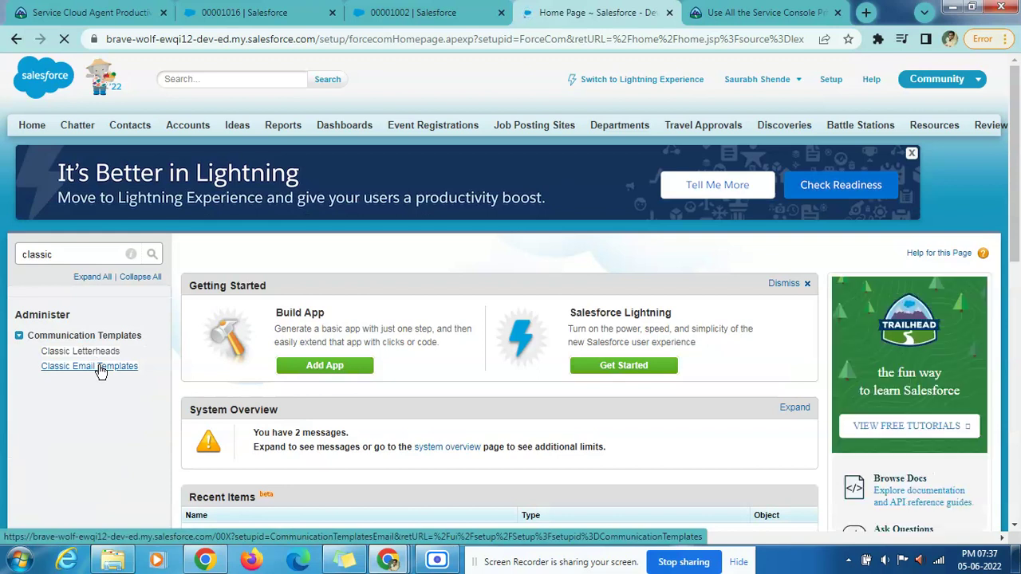
{"action": "left_click", "coordinate": [686, 8]}
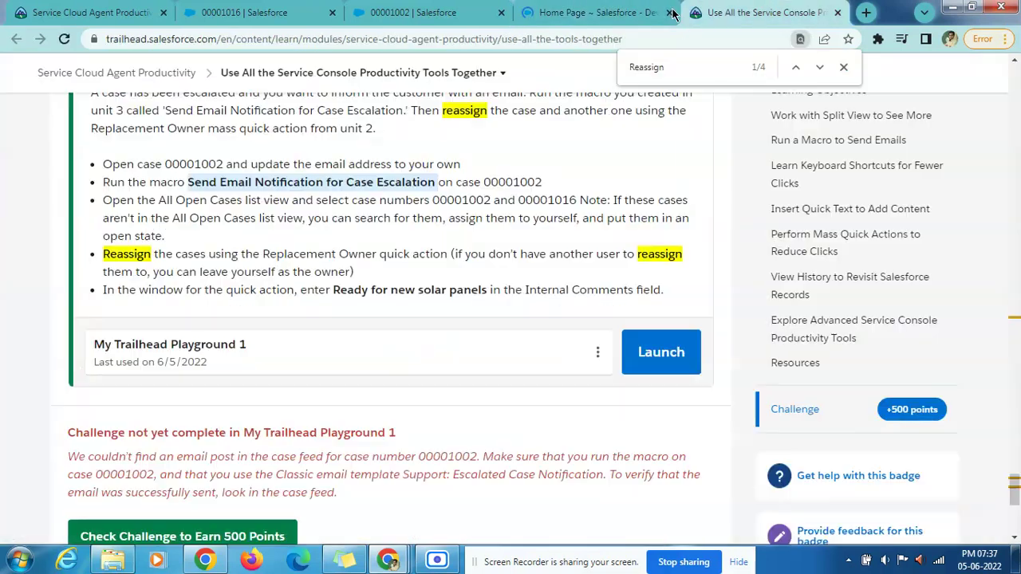
{"action": "left_click", "coordinate": [628, 7]}
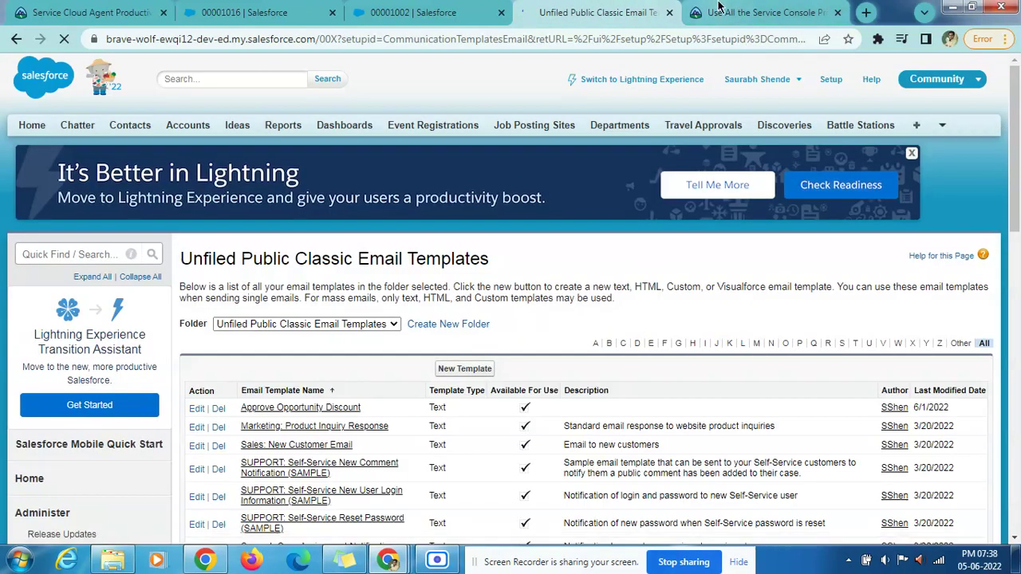
Search the template list for "Notification for Case Escalation" from the challenge's macro name, shortening the search text to "for Case Escalation".
{"action": "left_click", "coordinate": [746, 8]}
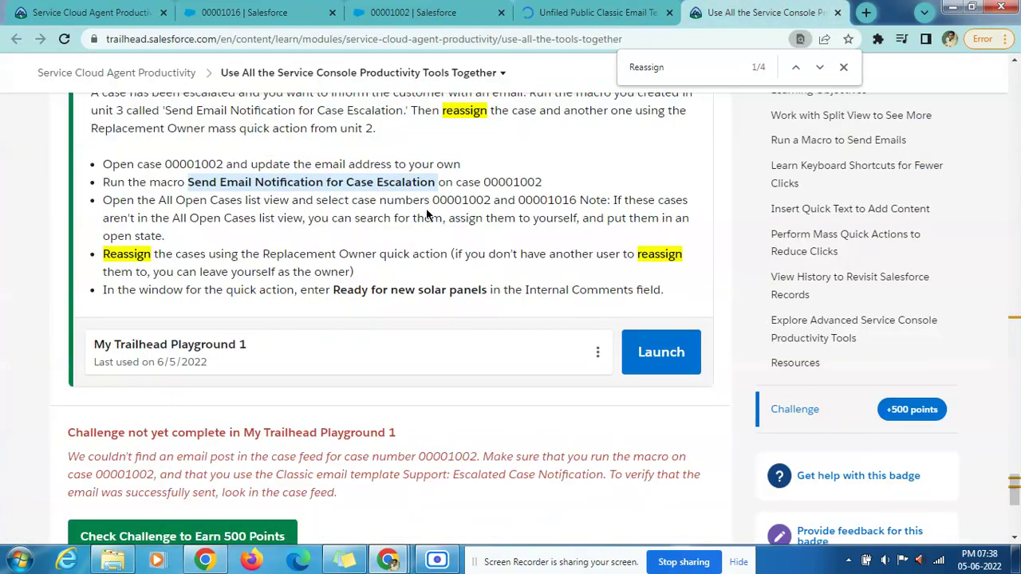
{"action": "left_click", "coordinate": [434, 182]}
{"action": "left_click_drag", "start_coordinate": [435, 182], "coordinate": [254, 182]}
{"action": "key", "text": "ctrl+c"}
{"action": "left_click", "coordinate": [606, 9]}
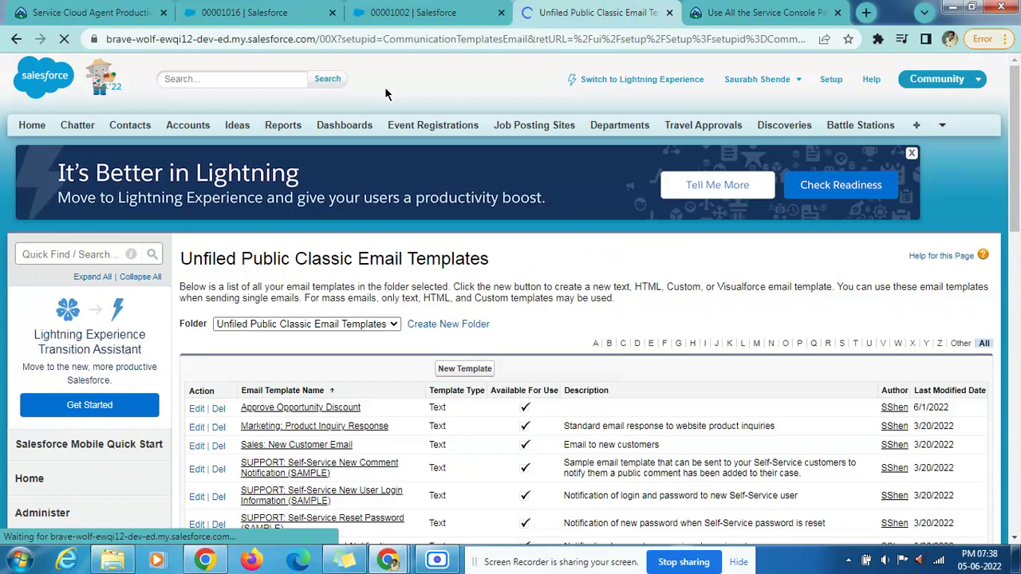
{"action": "key", "text": "ctrl+f"}
{"action": "key", "text": "ctrl+v"}
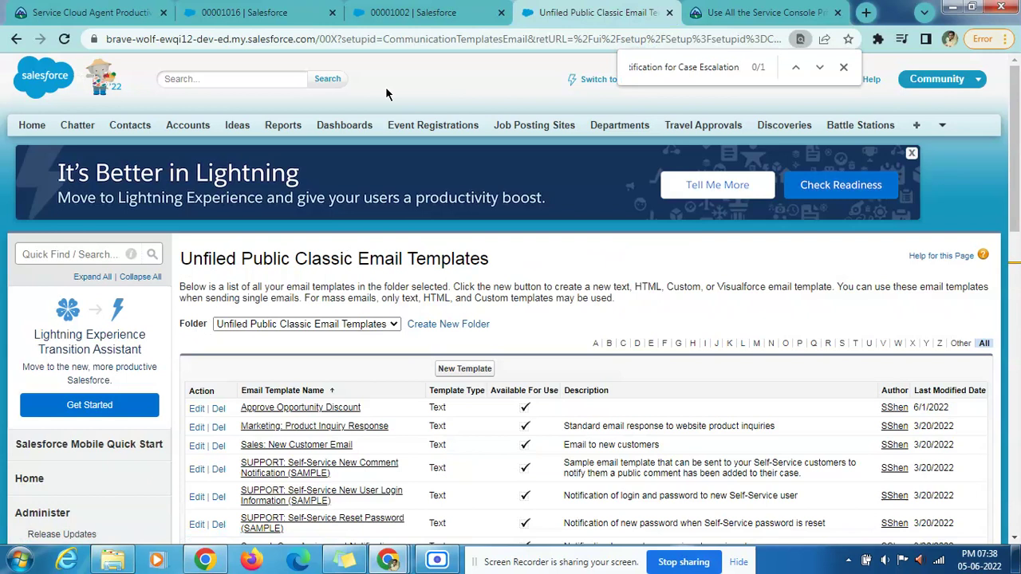
{"action": "double_click", "coordinate": [656, 67]}
{"action": "key", "text": "BackSpace"}
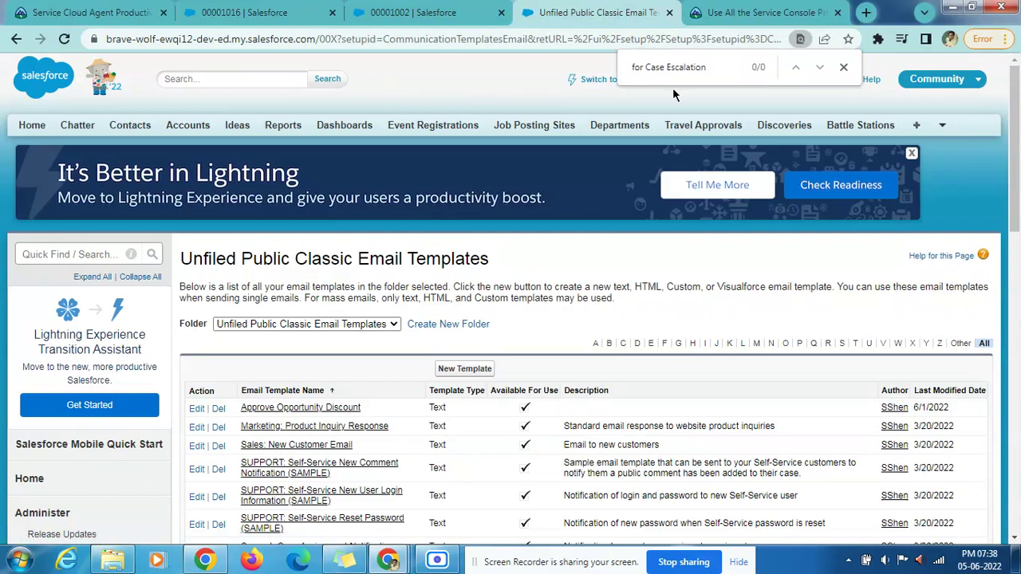
Find the template named "Escalated Case Notification" in the challenge feedback and open it for editing.
{"action": "left_click", "coordinate": [762, 12]}
{"action": "scroll", "coordinate": [459, 426], "scroll_direction": "down", "scroll_amount": 1}
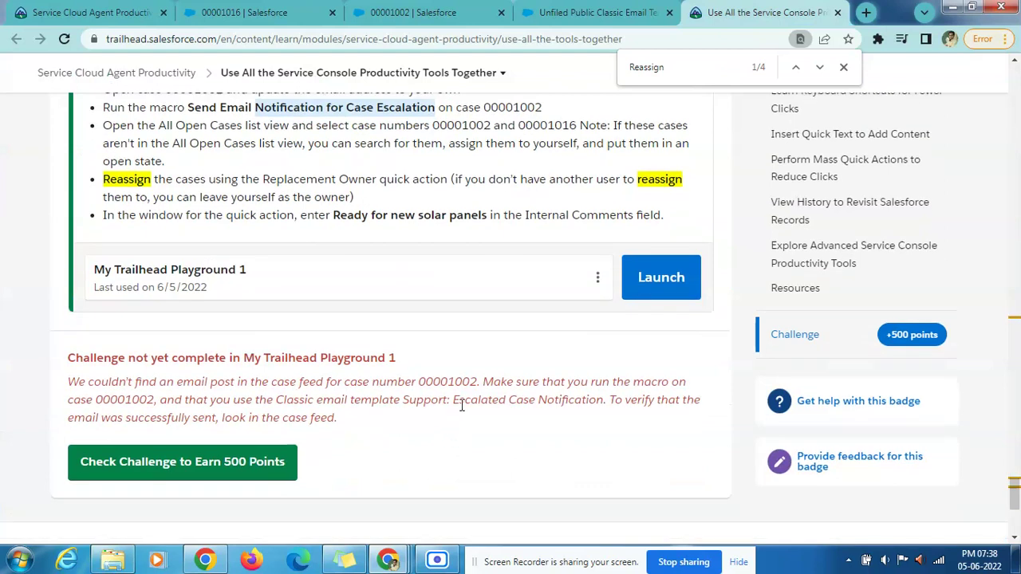
{"action": "left_click_drag", "start_coordinate": [456, 399], "coordinate": [600, 399]}
{"action": "key", "text": "ctrl+c"}
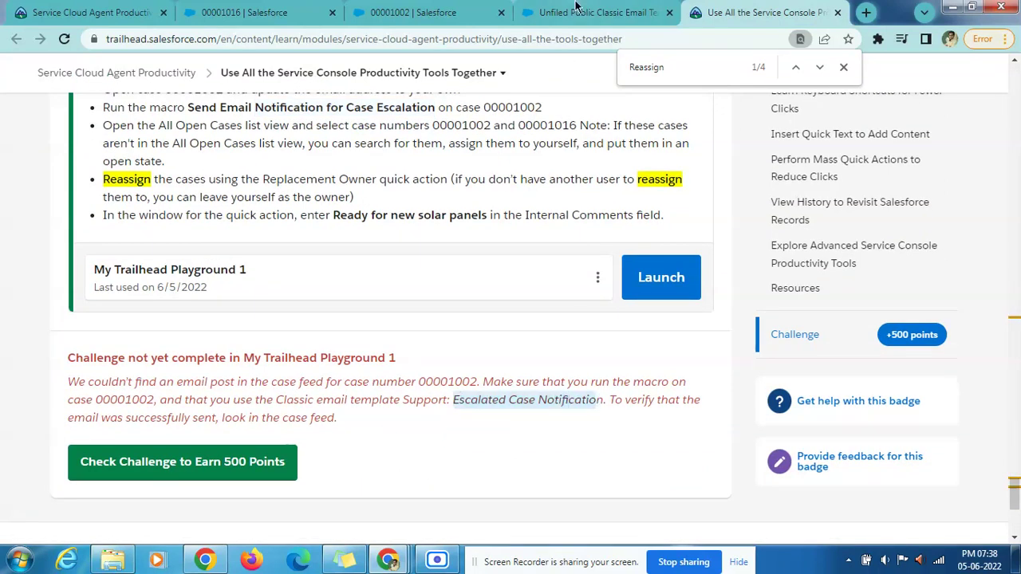
{"action": "left_click", "coordinate": [577, 10]}
{"action": "key", "text": "ctrl+f"}
{"action": "key", "text": "ctrl+v"}
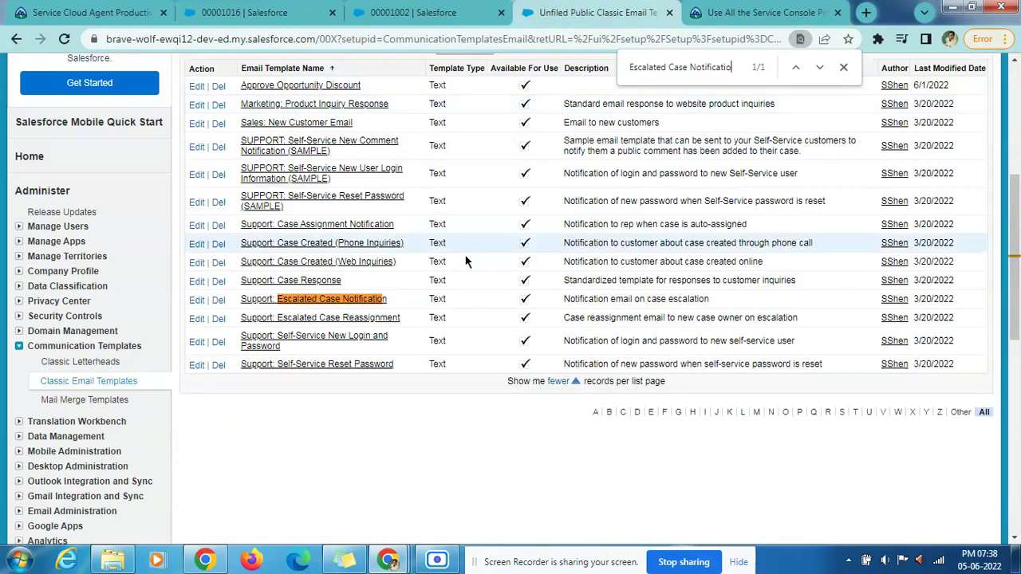
{"action": "left_click", "coordinate": [197, 300]}
Reread the Trailhead challenge requirements and search the page for mentions of the Escalated Case Notification template.
{"action": "key", "text": "ctrl+Tab"}
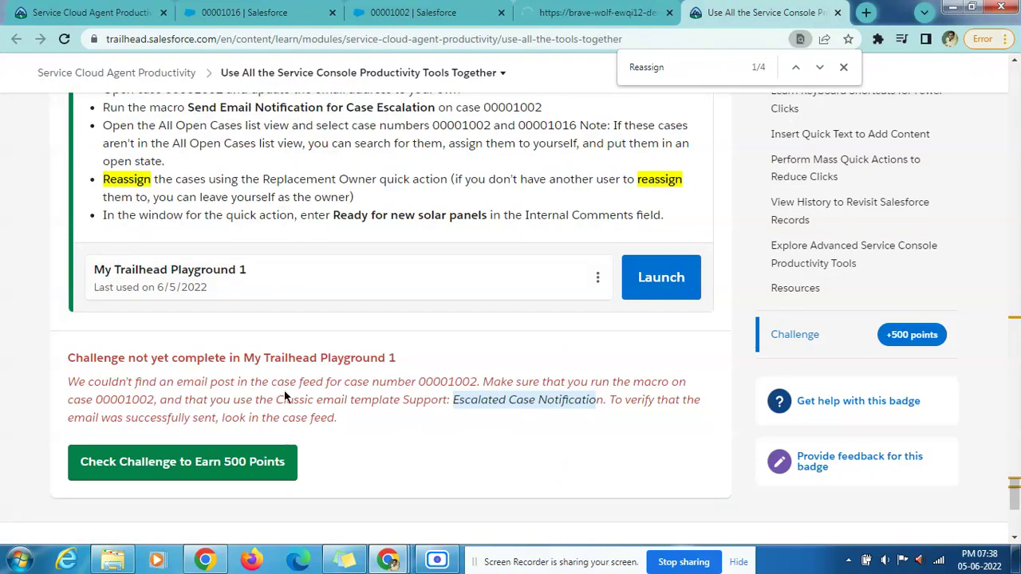
{"action": "scroll", "coordinate": [284, 390], "scroll_direction": "up", "scroll_amount": 2}
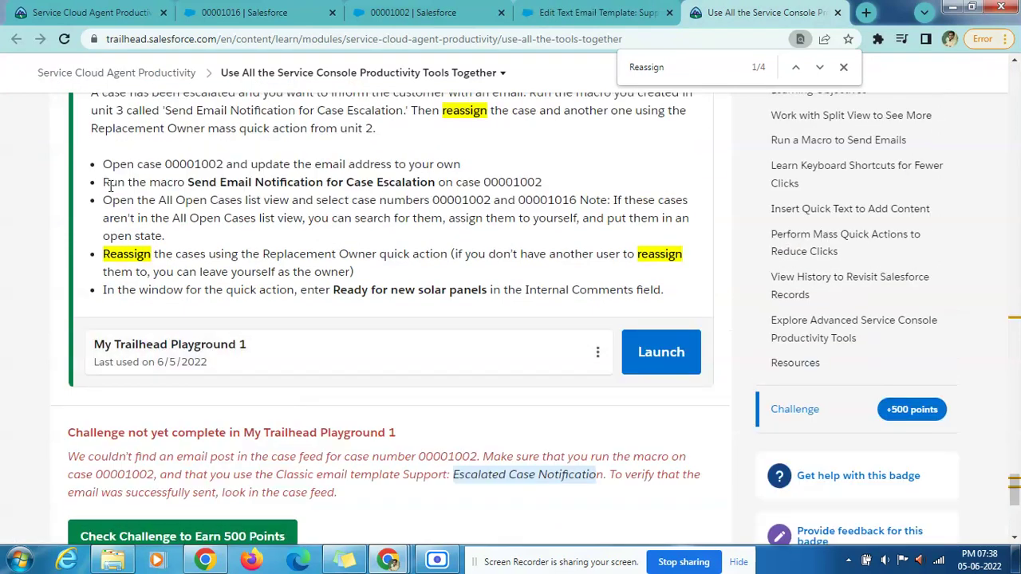
{"action": "scroll", "coordinate": [341, 232], "scroll_direction": "up", "scroll_amount": 4}
{"action": "scroll", "coordinate": [307, 280], "scroll_direction": "down", "scroll_amount": 2}
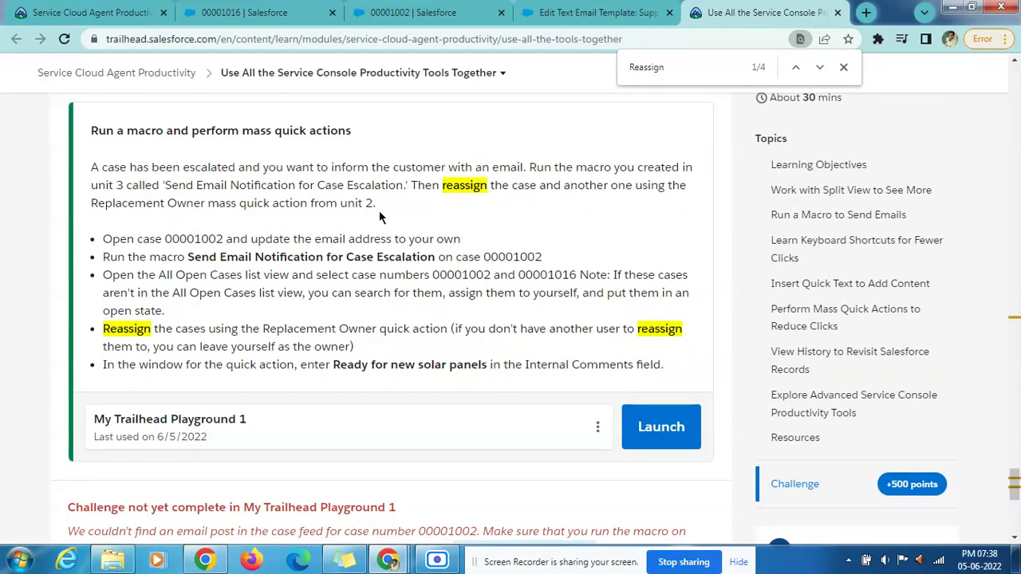
{"action": "key", "text": "ctrl+f"}
{"action": "key", "text": "ctrl+v"}
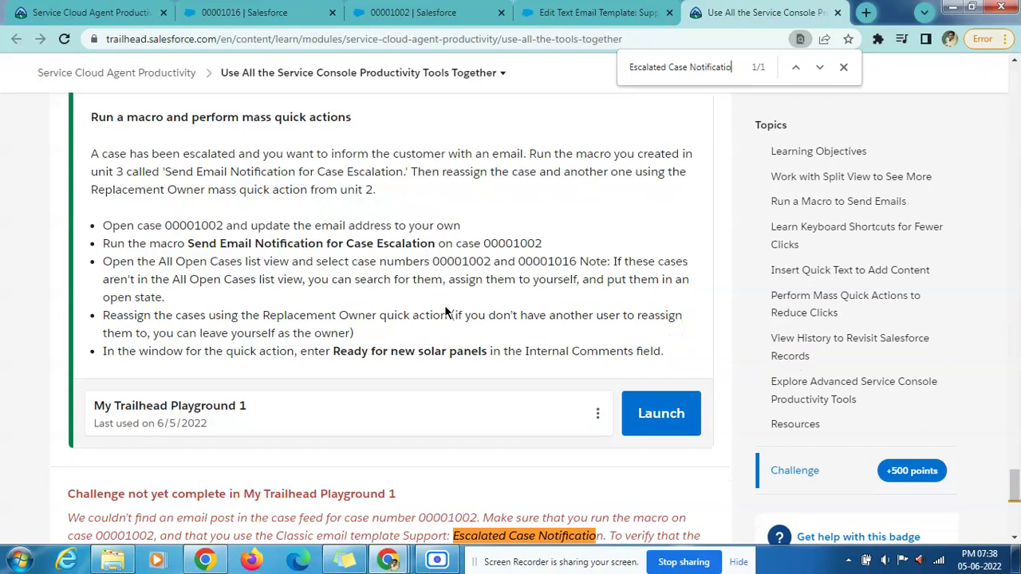
Examine the Escalated Case Notification template's fields and email body against the challenge instructions.
{"action": "left_click", "coordinate": [595, 12]}
{"action": "scroll", "coordinate": [571, 289], "scroll_direction": "down", "scroll_amount": 2}
{"action": "scroll", "coordinate": [572, 290], "scroll_direction": "down", "scroll_amount": 3}
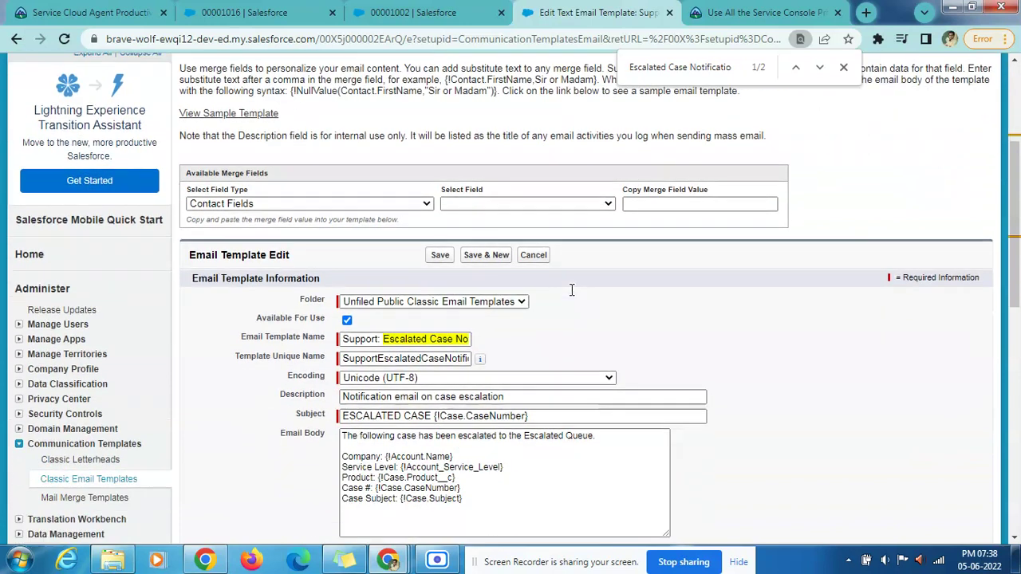
{"action": "left_click", "coordinate": [493, 424]}
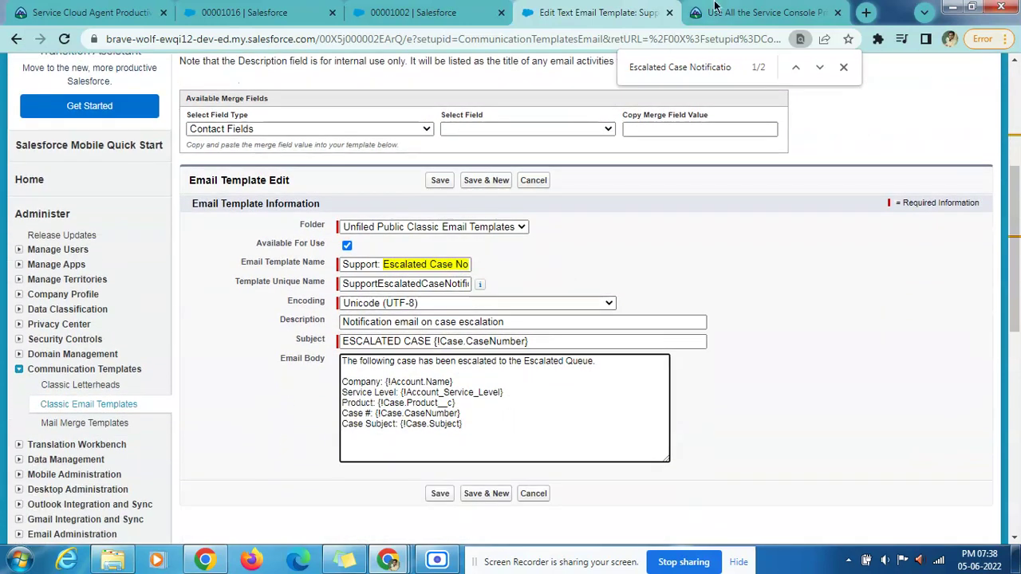
{"action": "left_click", "coordinate": [766, 12]}
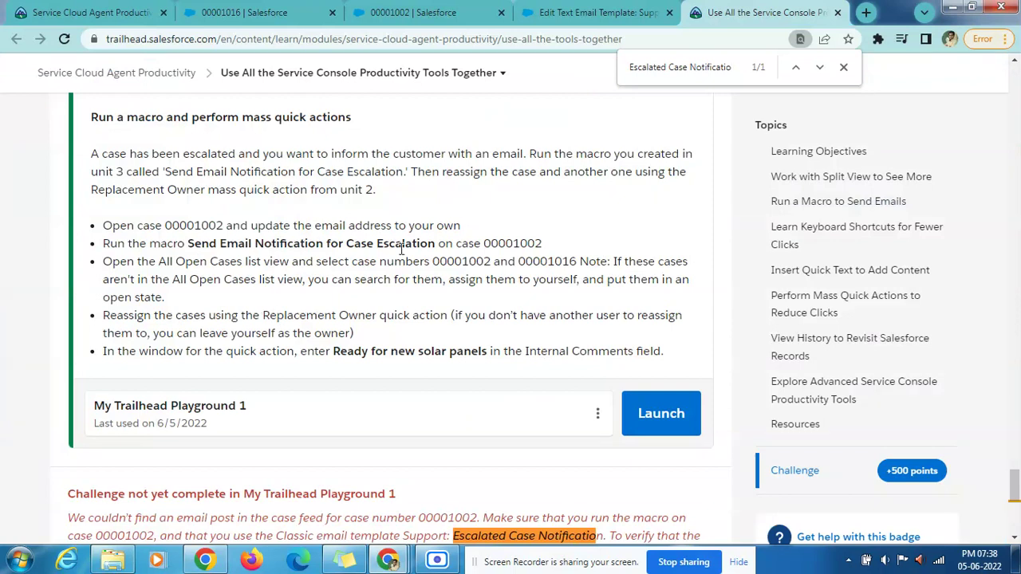
{"action": "left_click", "coordinate": [642, 10]}
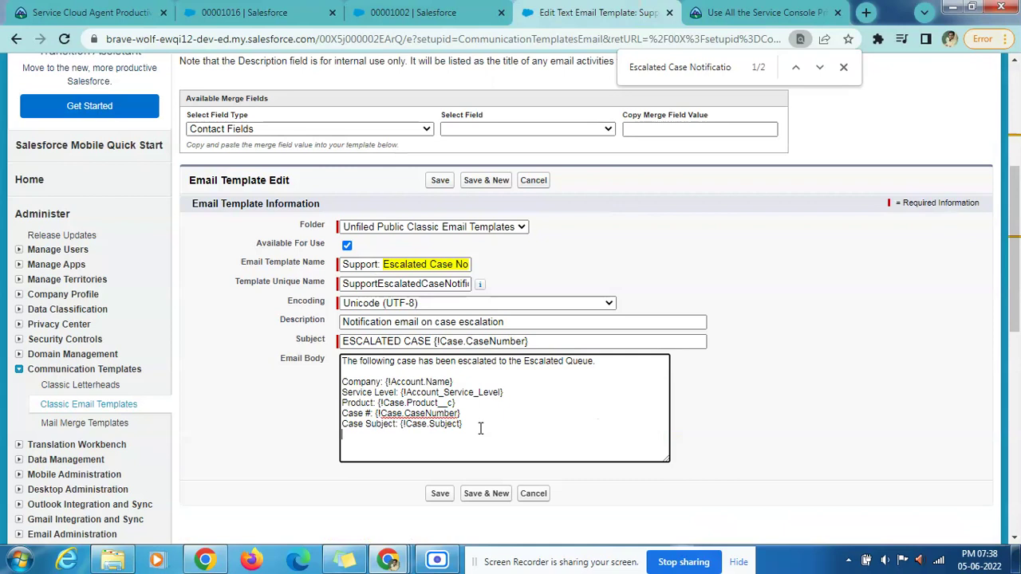
Copy "case number" from the challenge feedback and search for it on the template edit page, checking the email body.
{"action": "left_click", "coordinate": [722, 9]}
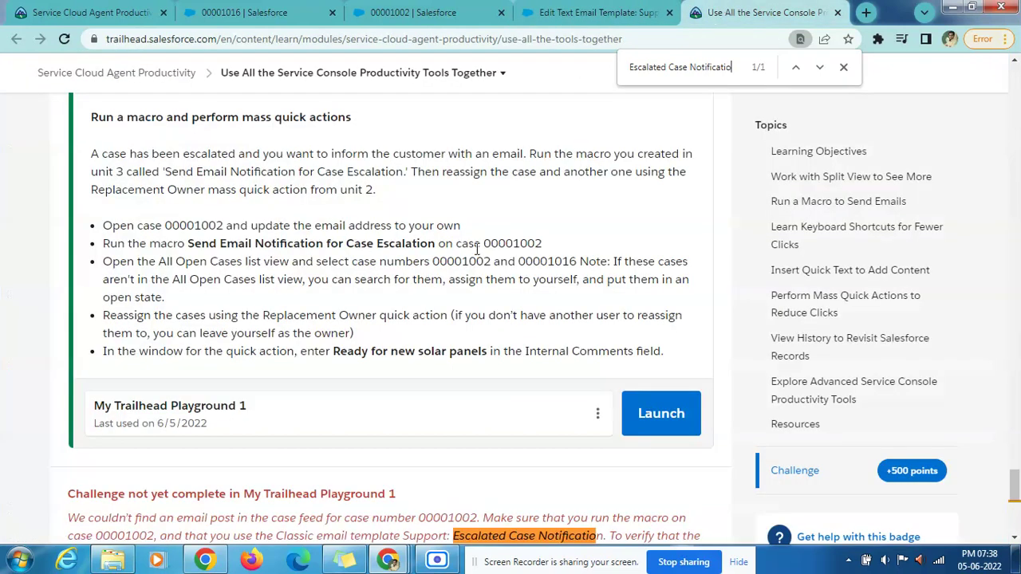
{"action": "left_click_drag", "start_coordinate": [455, 243], "coordinate": [543, 243]}
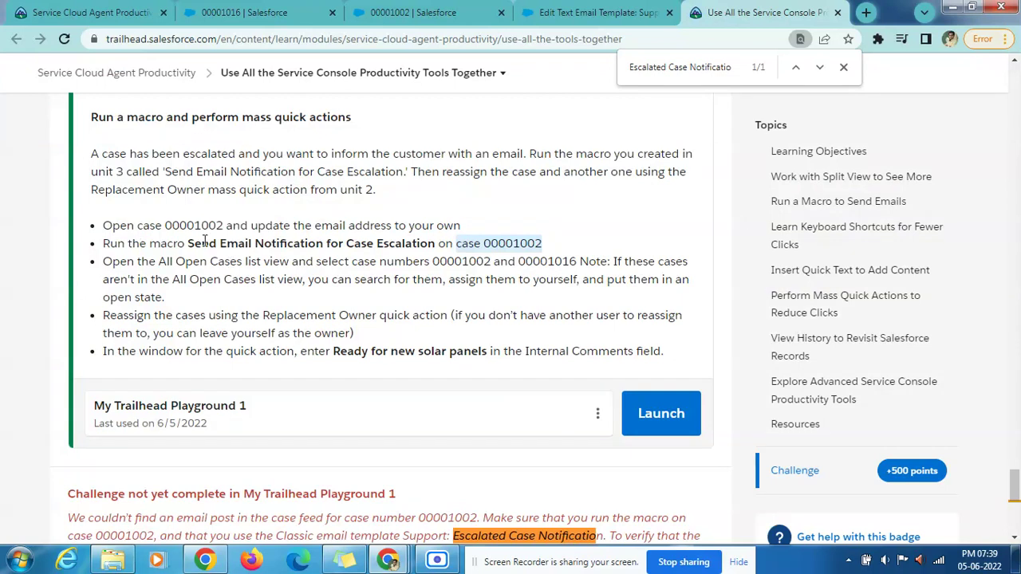
{"action": "scroll", "coordinate": [307, 379], "scroll_direction": "down", "scroll_amount": 2}
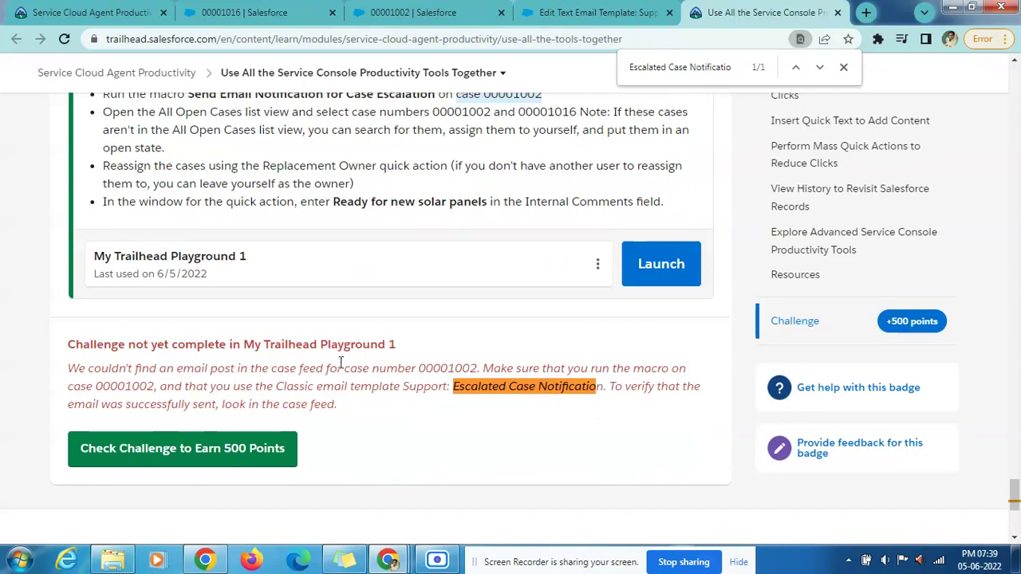
{"action": "left_click_drag", "start_coordinate": [419, 370], "coordinate": [346, 368]}
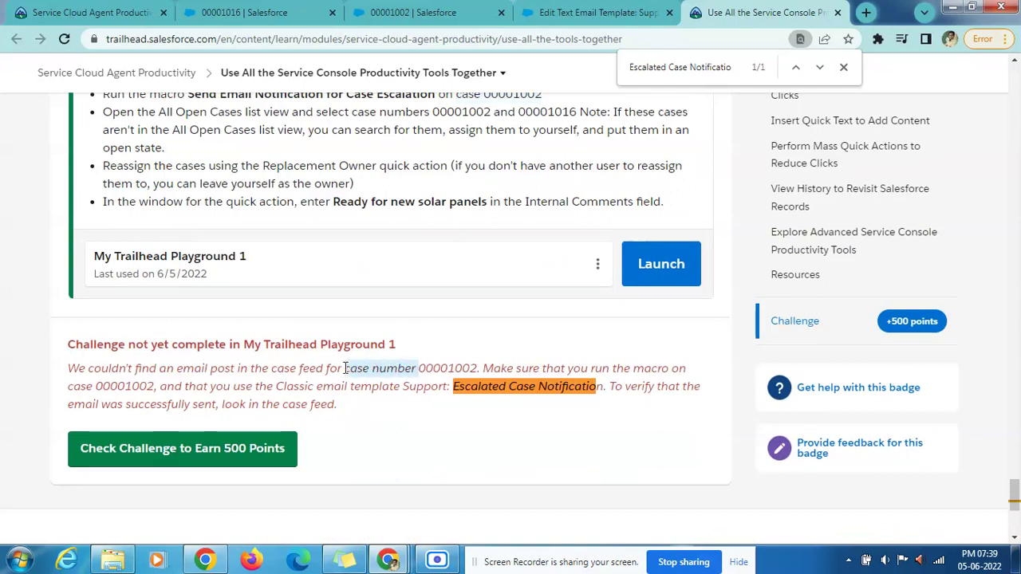
{"action": "left_click", "coordinate": [574, 13]}
{"action": "key", "text": "ctrl+f"}
{"action": "key", "text": "ctrl+v"}
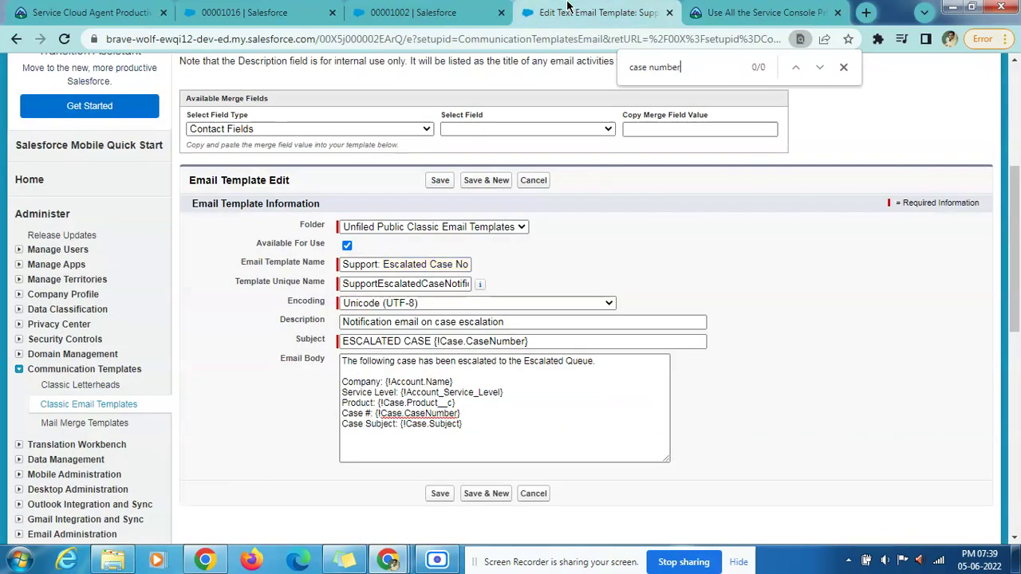
{"action": "left_click", "coordinate": [430, 424]}
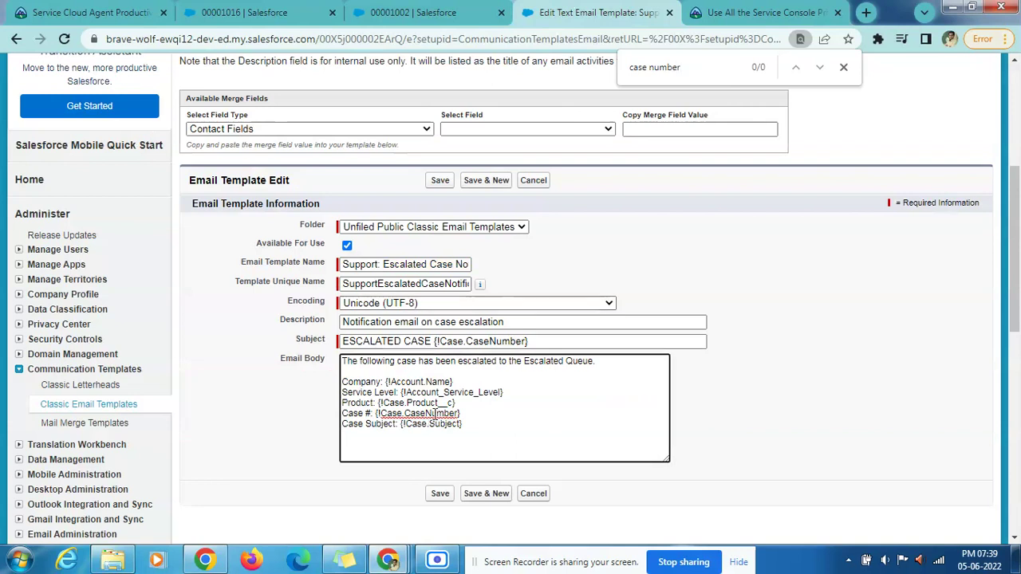
Add the line "case number : {!Case.CaseNumber}" to the end of the email body using the Case Number merge field, and save the template.
{"action": "key", "text": "Return"}
{"action": "type", "text": "case number"}
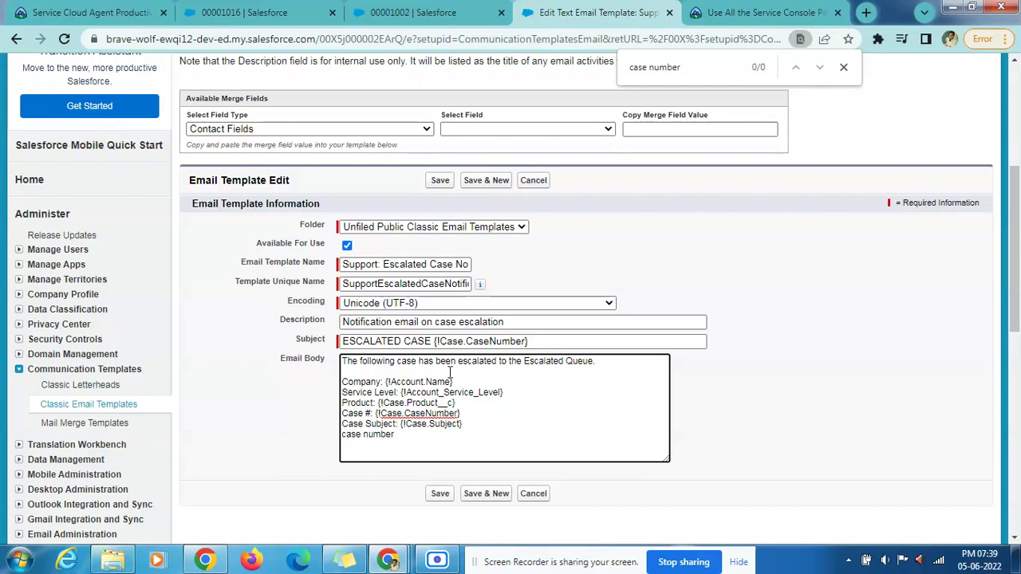
{"action": "left_click", "coordinate": [401, 130]}
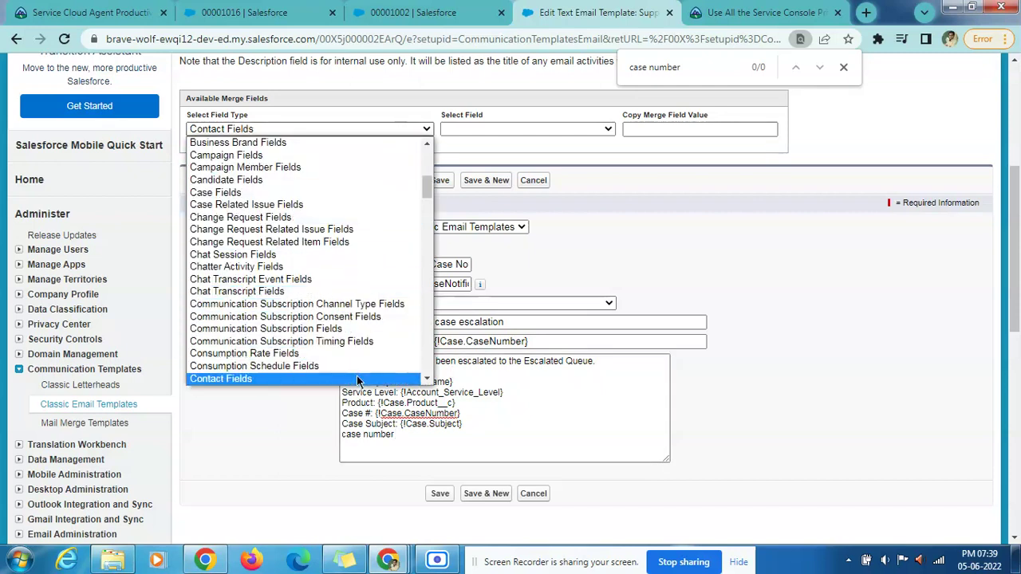
{"action": "left_click", "coordinate": [341, 193]}
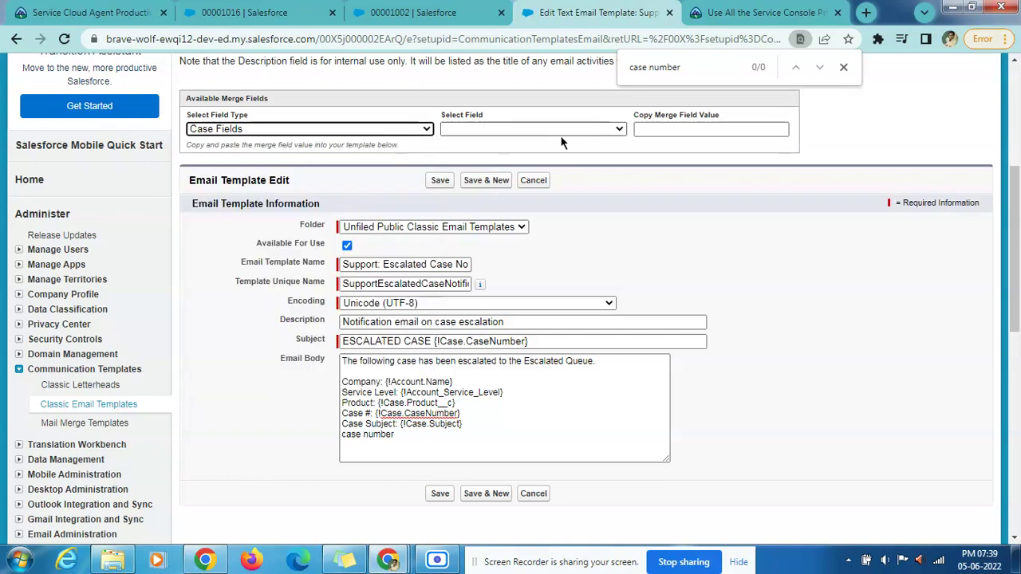
{"action": "left_click", "coordinate": [530, 129]}
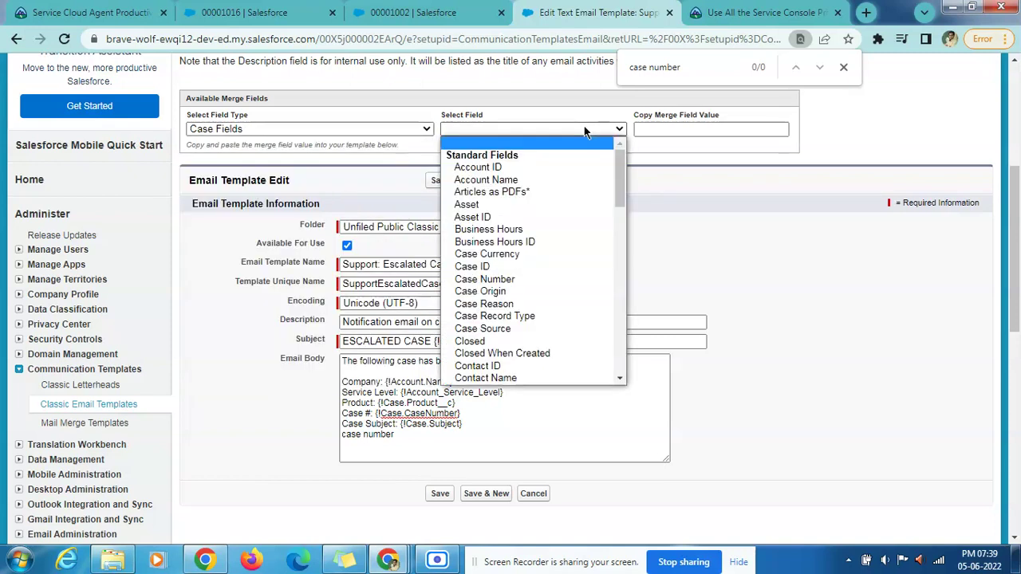
{"action": "left_click", "coordinate": [532, 278]}
{"action": "key", "text": "ctrl+c"}
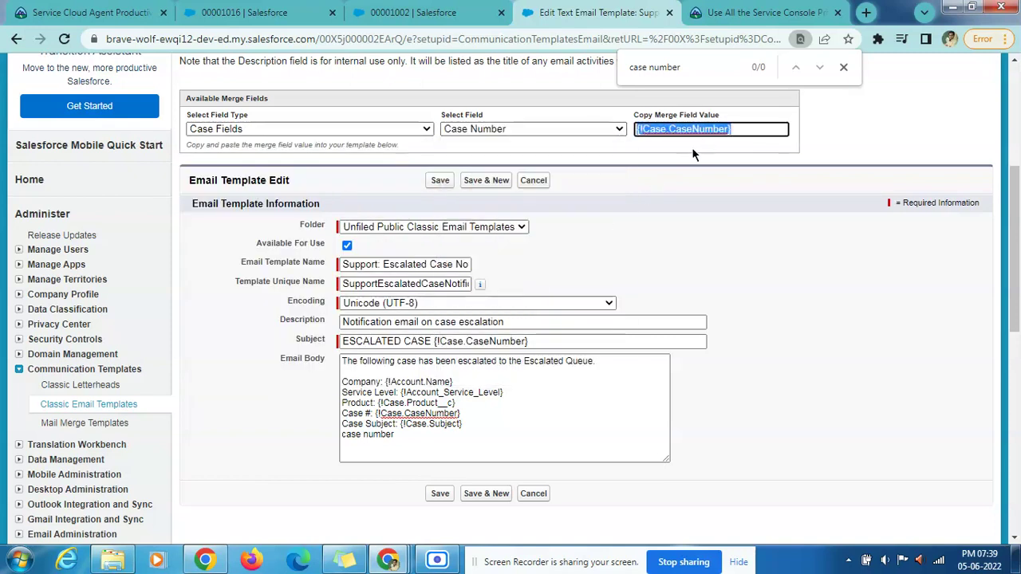
{"action": "left_click", "coordinate": [426, 441]}
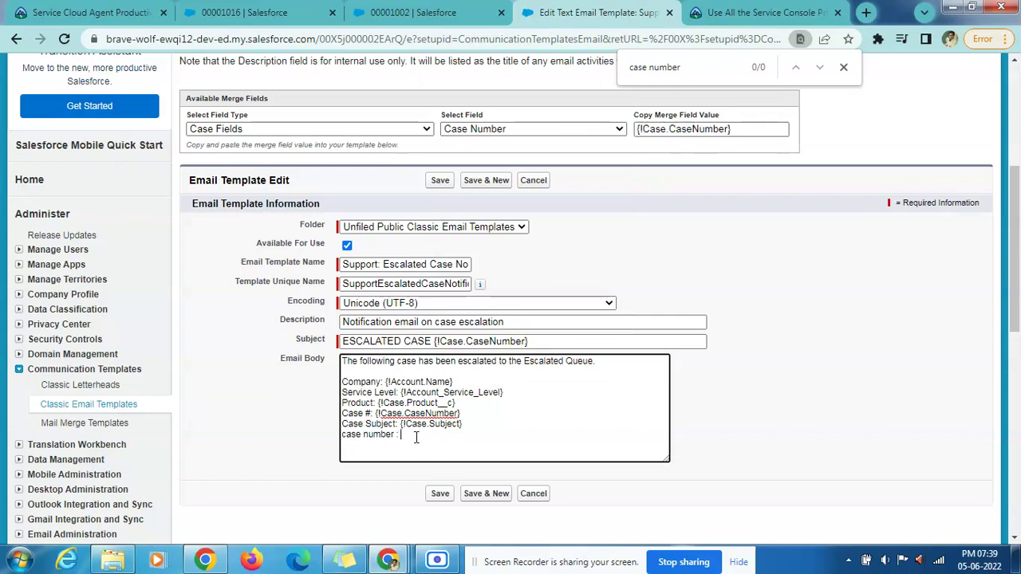
{"action": "key", "text": "ctrl+v"}
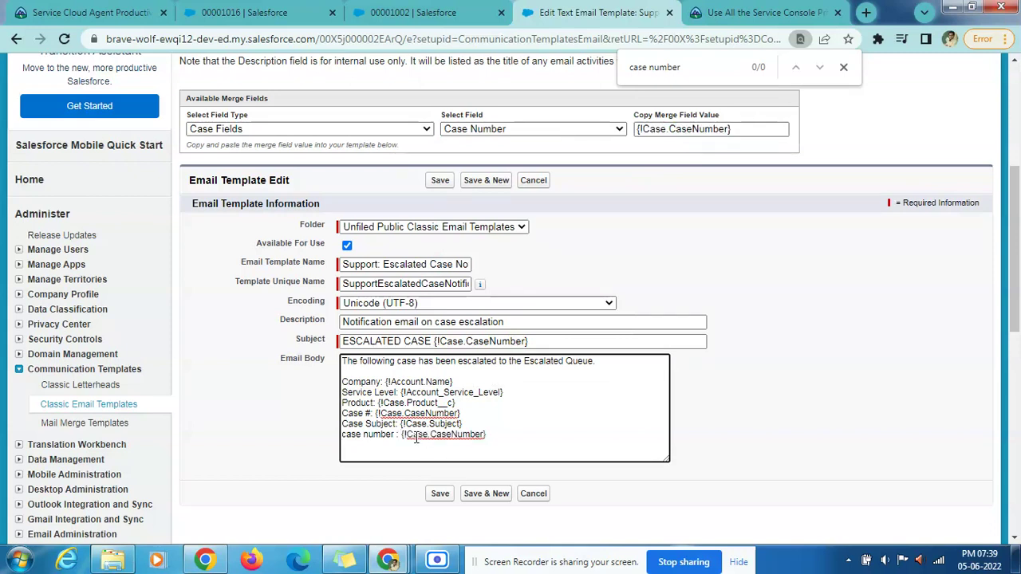
{"action": "left_click", "coordinate": [435, 494]}
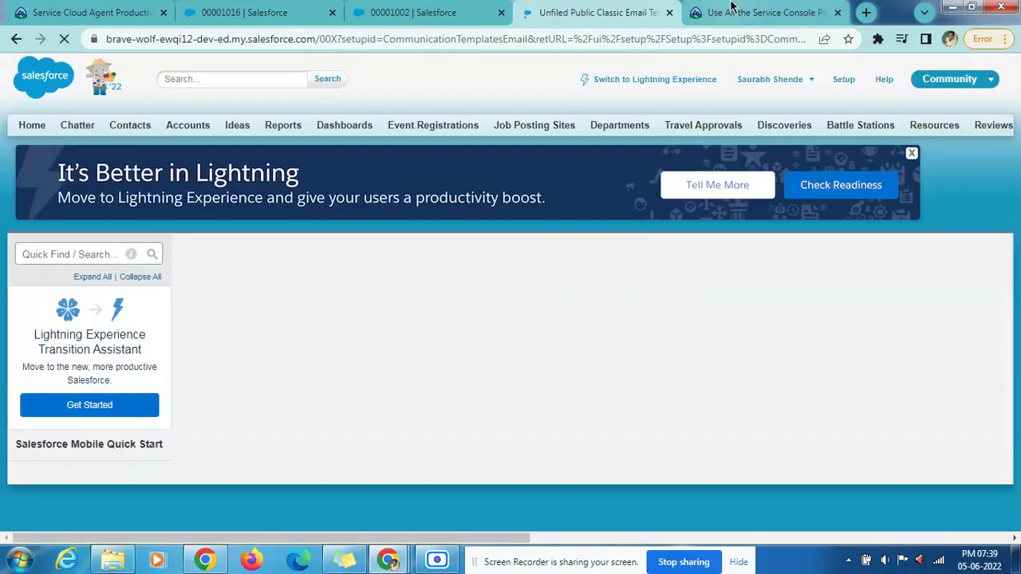
Switch the email template page to Lightning Experience and move the Trailhead challenge page next to the case 00001002 page.
{"action": "left_click", "coordinate": [730, 11]}
{"action": "left_click", "coordinate": [581, 8]}
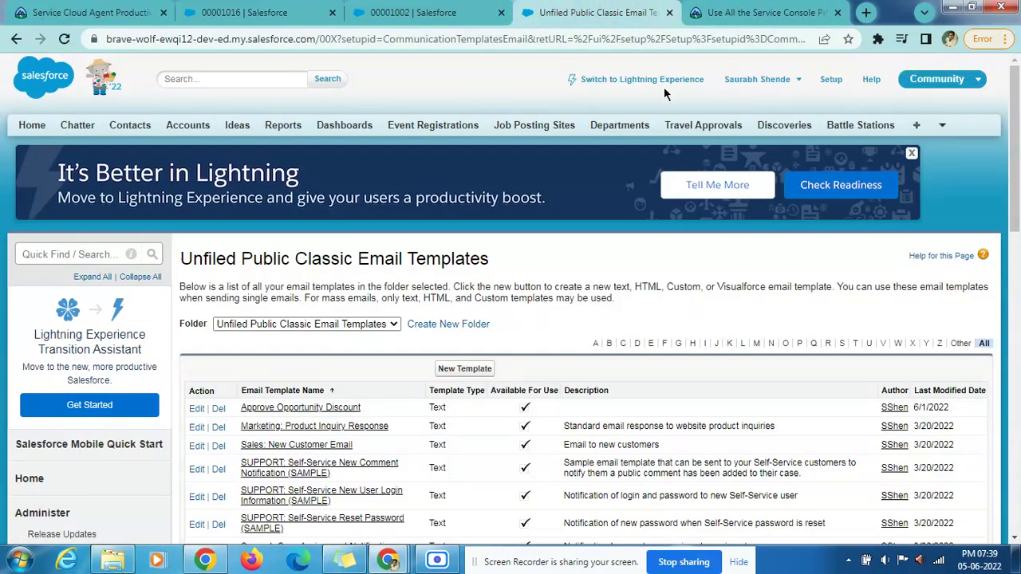
{"action": "left_click", "coordinate": [754, 10]}
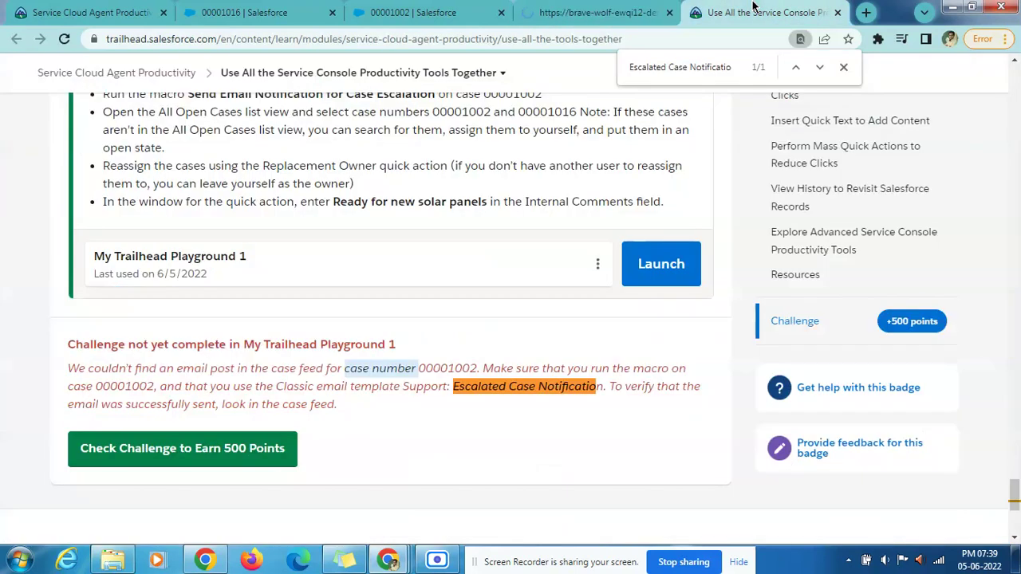
{"action": "left_click_drag", "start_coordinate": [754, 6], "coordinate": [634, 7]}
Run the macro "Send Email Notification for Case Escalation" on case 00001002.
{"action": "left_click", "coordinate": [410, 12]}
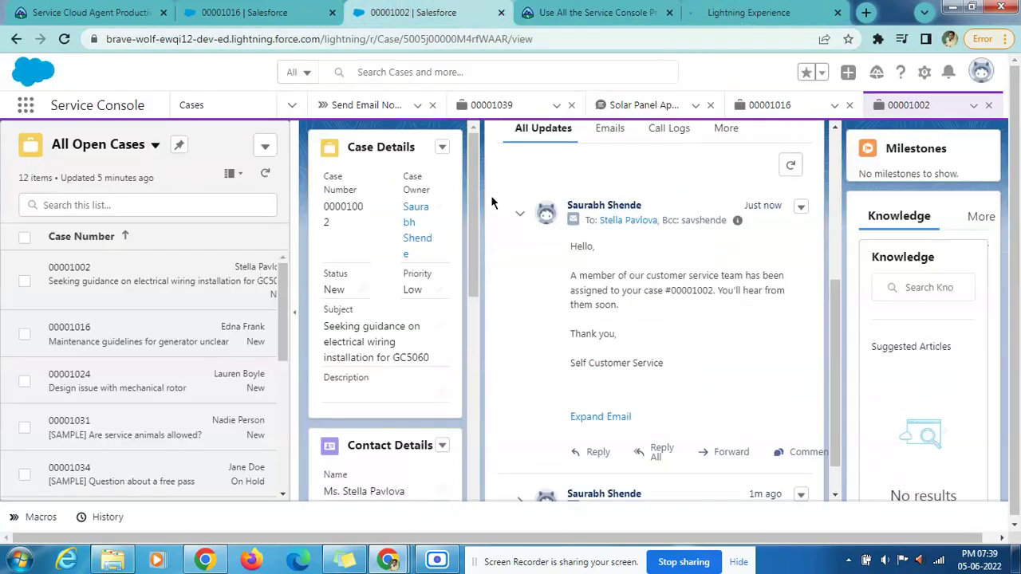
{"action": "left_click", "coordinate": [26, 517]}
{"action": "left_click", "coordinate": [50, 489]}
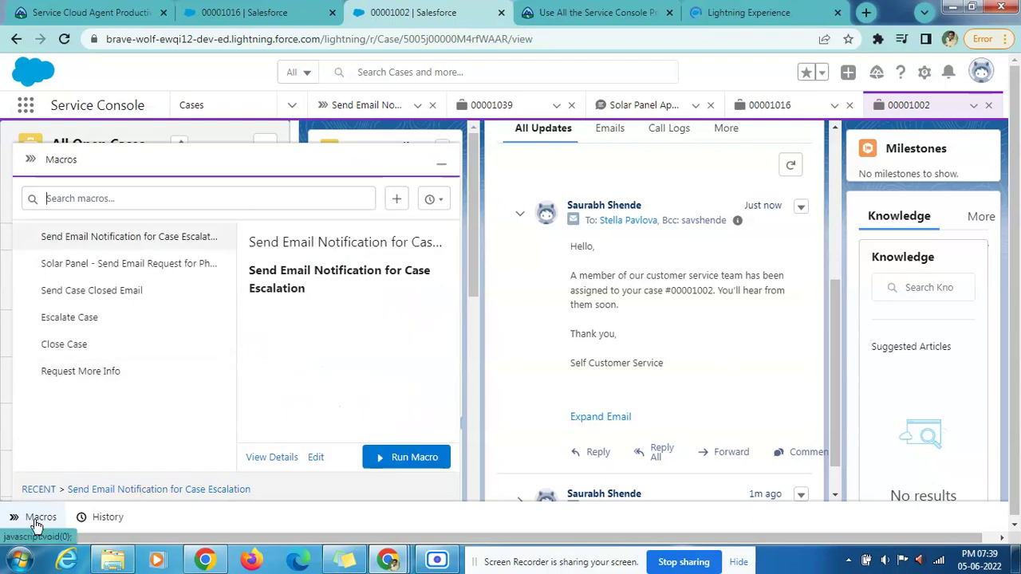
{"action": "left_click", "coordinate": [157, 274]}
{"action": "left_click", "coordinate": [154, 236]}
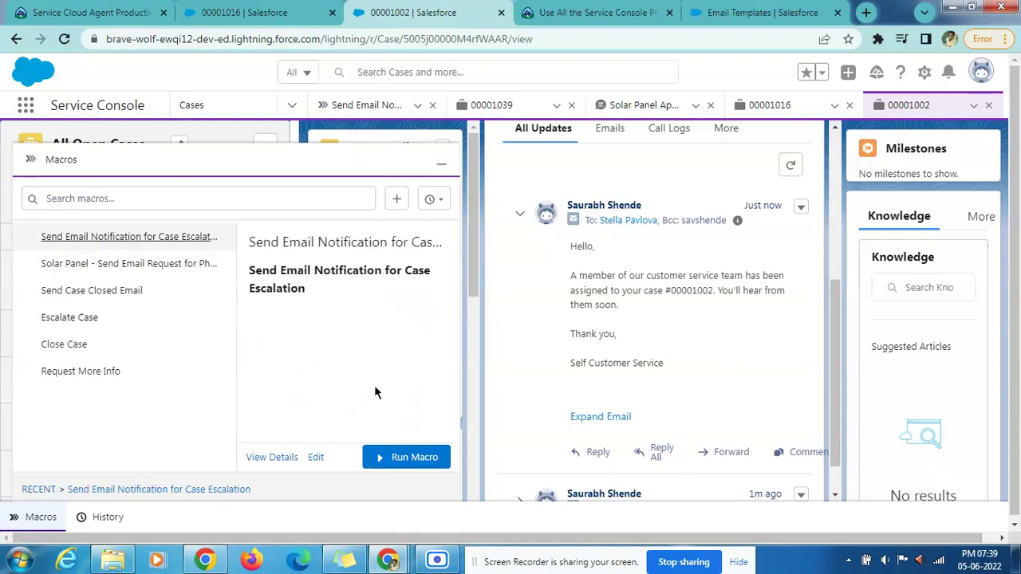
{"action": "left_click", "coordinate": [408, 457]}
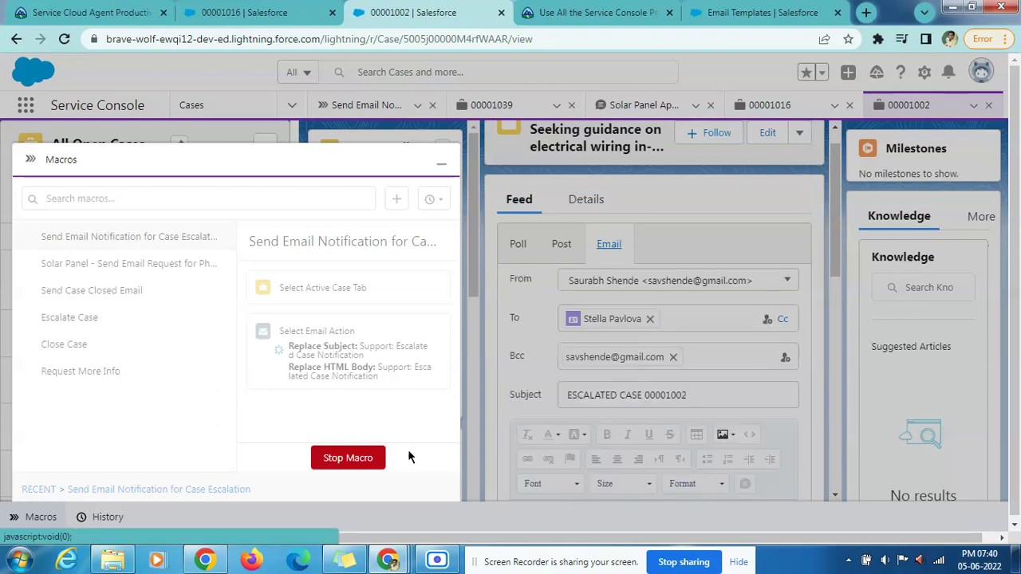
Check the drafted email's subject and case number line against the Trailhead challenge feedback.
{"action": "scroll", "coordinate": [746, 328], "scroll_direction": "down", "scroll_amount": 1}
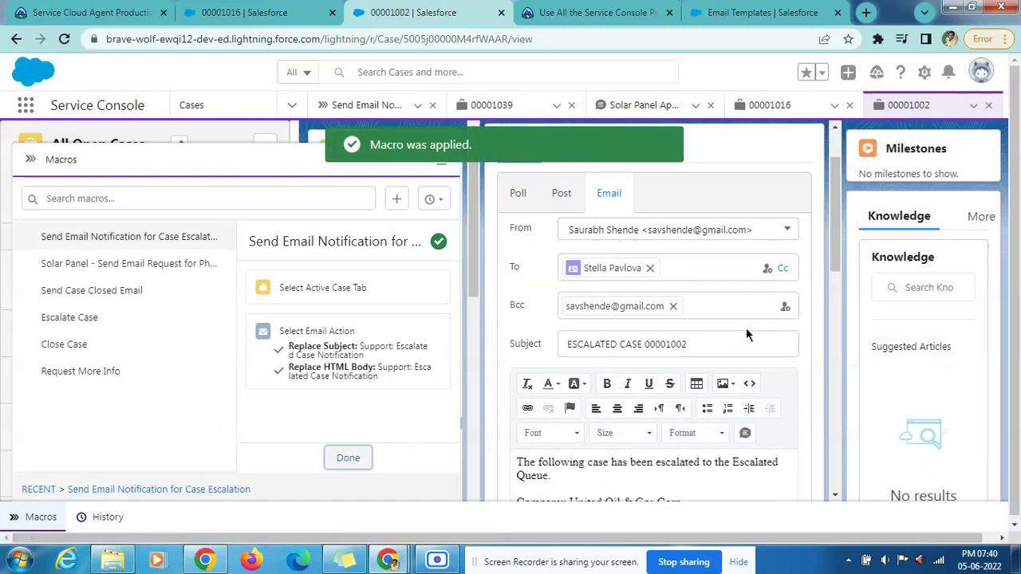
{"action": "scroll", "coordinate": [746, 331], "scroll_direction": "down", "scroll_amount": 2}
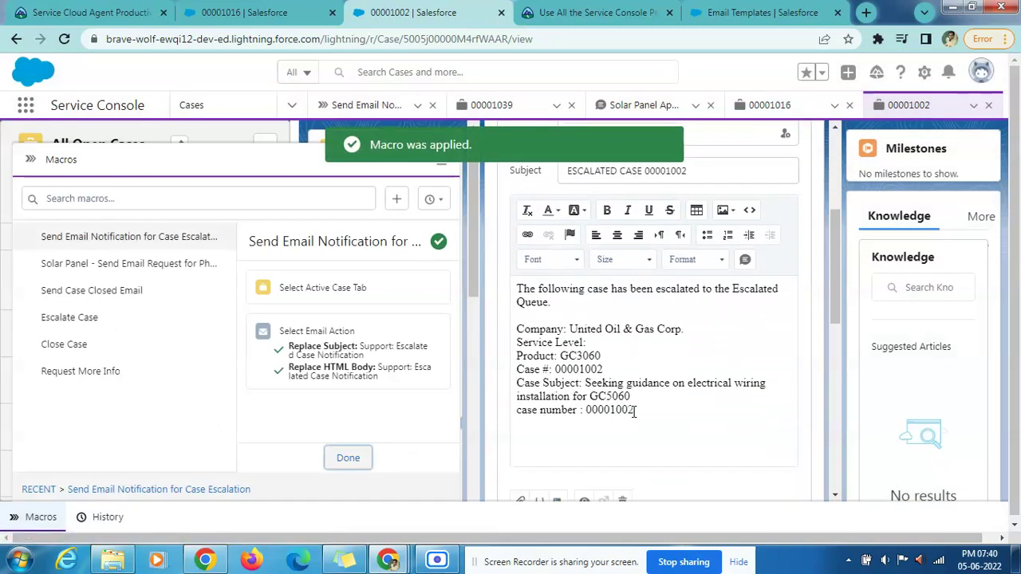
{"action": "left_click_drag", "start_coordinate": [636, 410], "coordinate": [511, 413]}
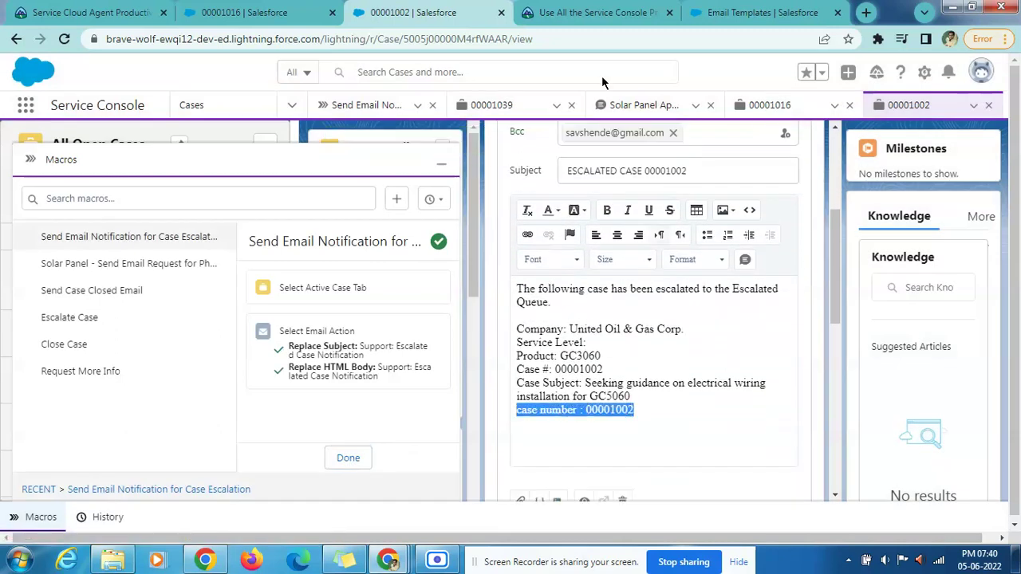
{"action": "left_click", "coordinate": [765, 12]}
{"action": "left_click", "coordinate": [551, 10]}
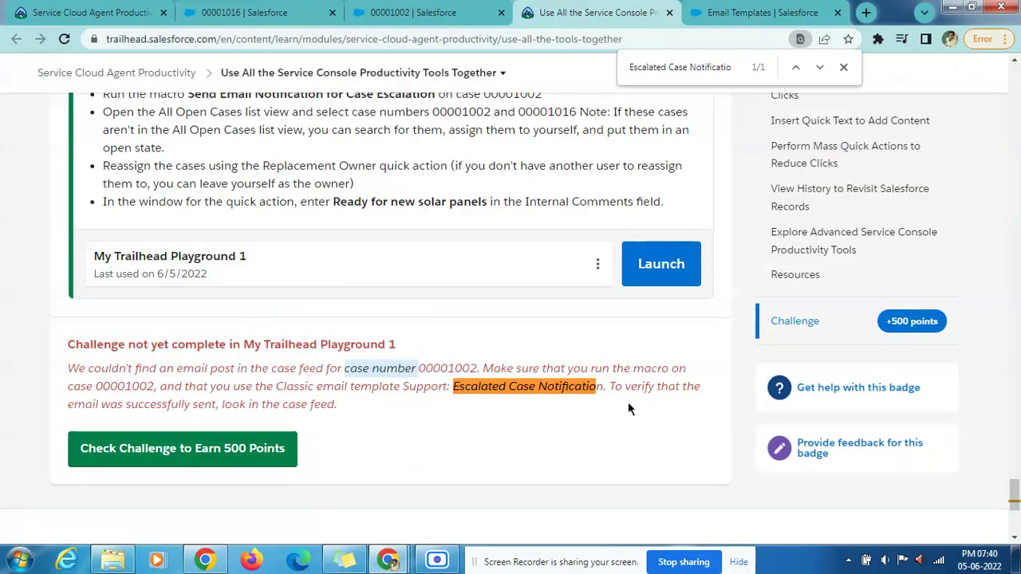
{"action": "left_click", "coordinate": [407, 12]}
Send the escalation email from case 00001002, finish the macro and minimize the Macros utility.
{"action": "scroll", "coordinate": [582, 369], "scroll_direction": "down", "scroll_amount": 3}
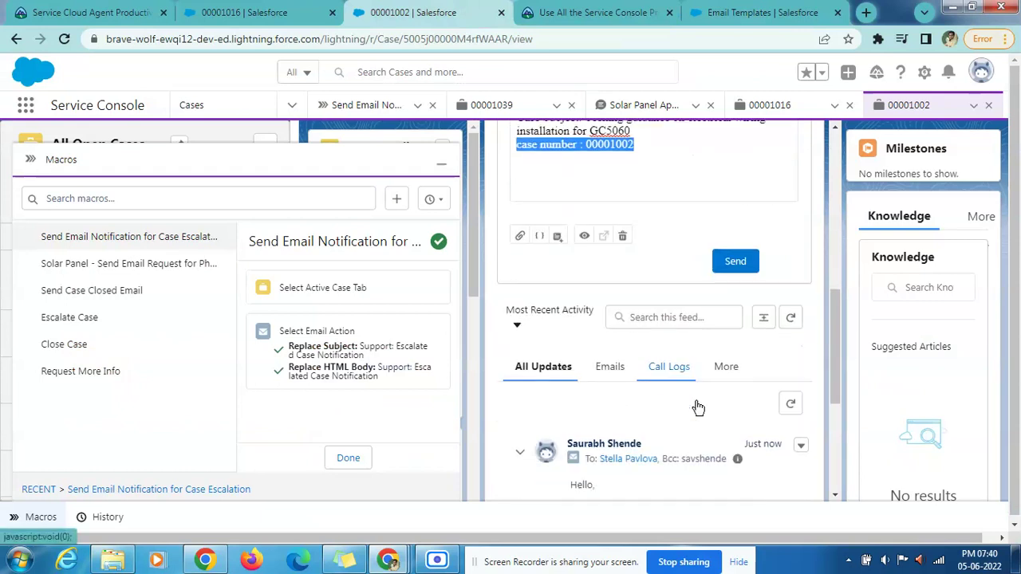
{"action": "left_click", "coordinate": [736, 228]}
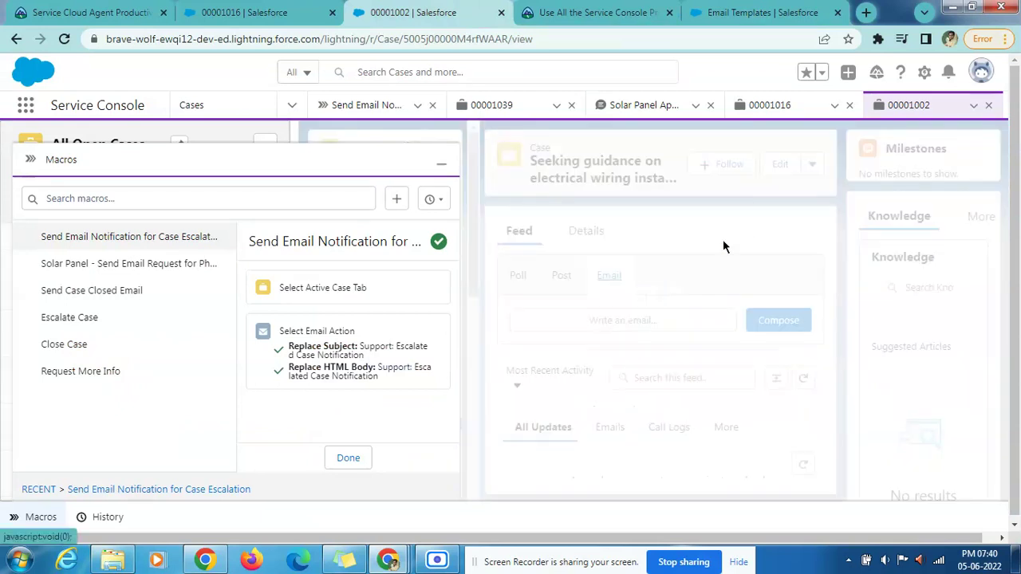
{"action": "left_click", "coordinate": [356, 455]}
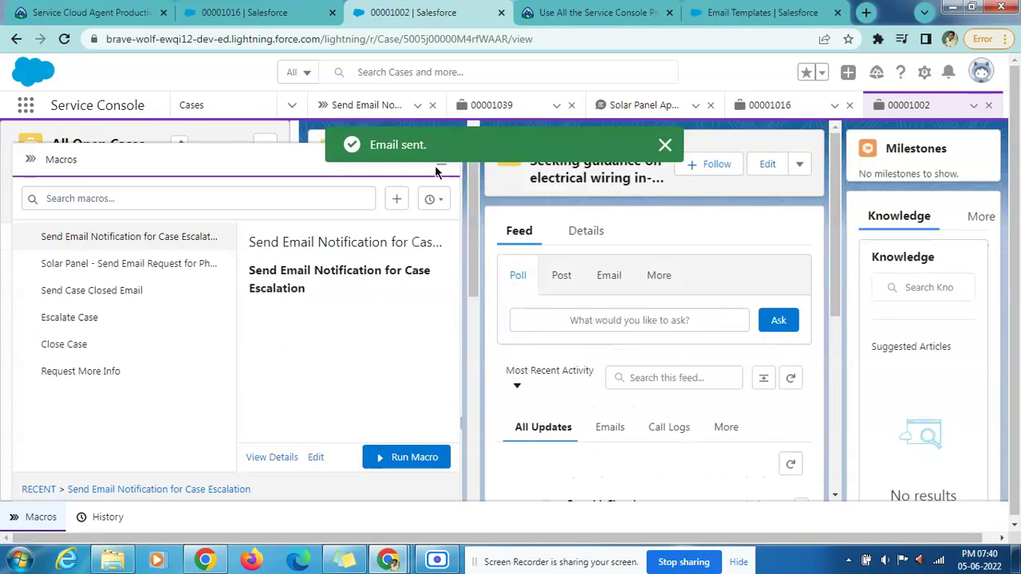
{"action": "left_click", "coordinate": [434, 164]}
Examine the sent escalation email's text in the feed of case 00001002.
{"action": "scroll", "coordinate": [636, 359], "scroll_direction": "down", "scroll_amount": 2}
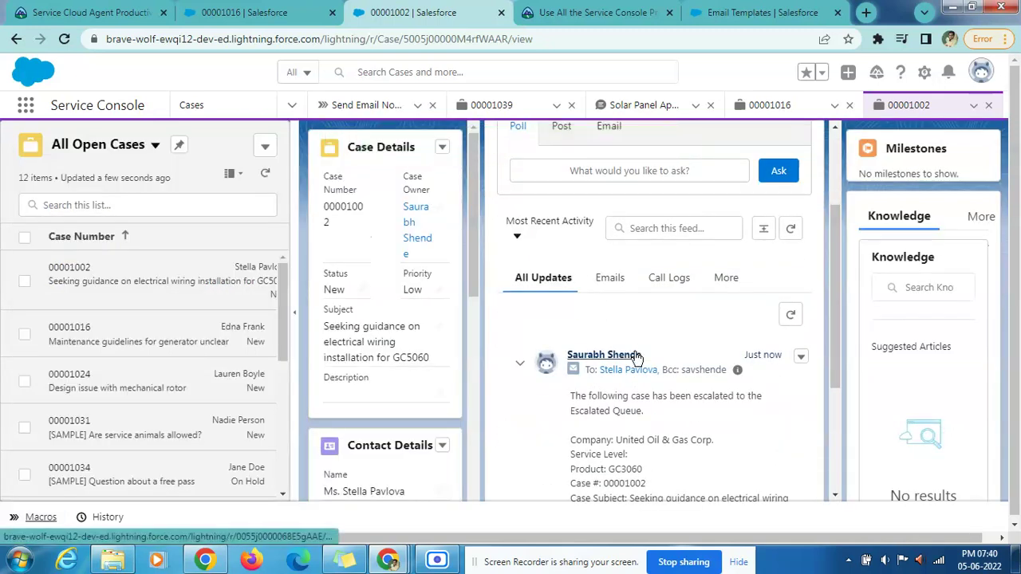
{"action": "scroll", "coordinate": [606, 347], "scroll_direction": "down", "scroll_amount": 1}
{"action": "left_click_drag", "start_coordinate": [569, 323], "coordinate": [688, 454]}
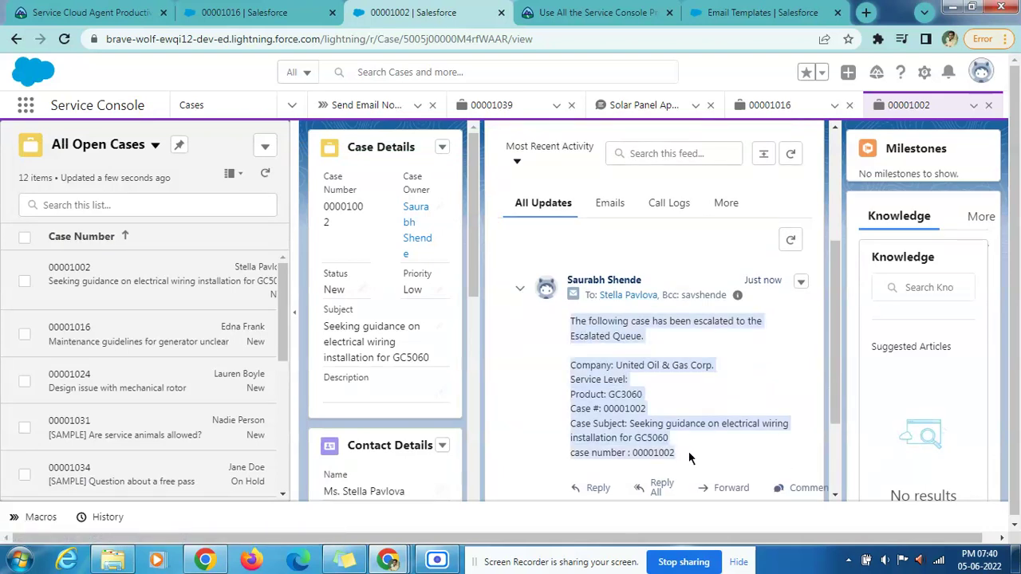
Recheck the Trailhead challenge and close the page search.
{"action": "left_click", "coordinate": [590, 10]}
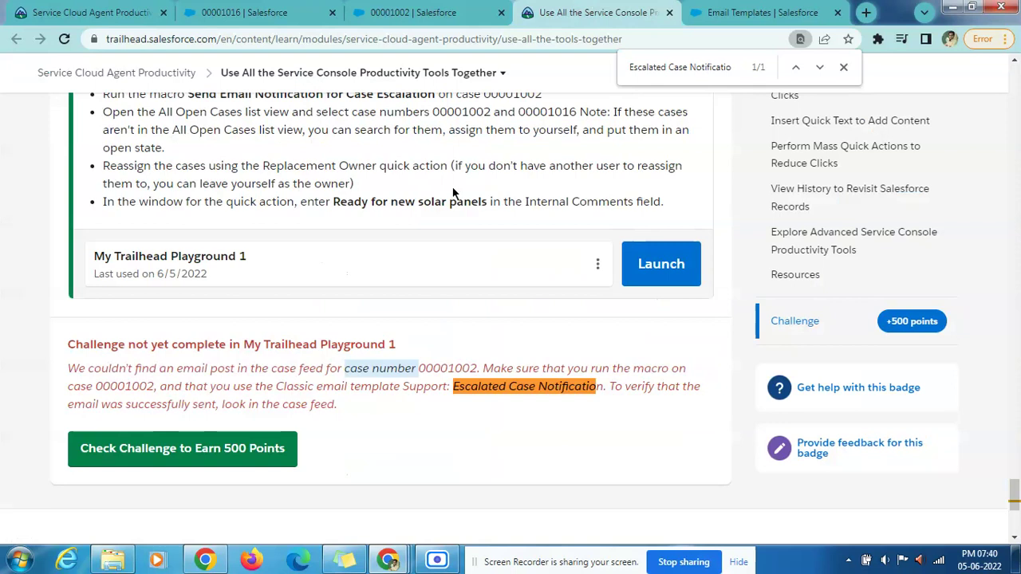
{"action": "left_click", "coordinate": [207, 450]}
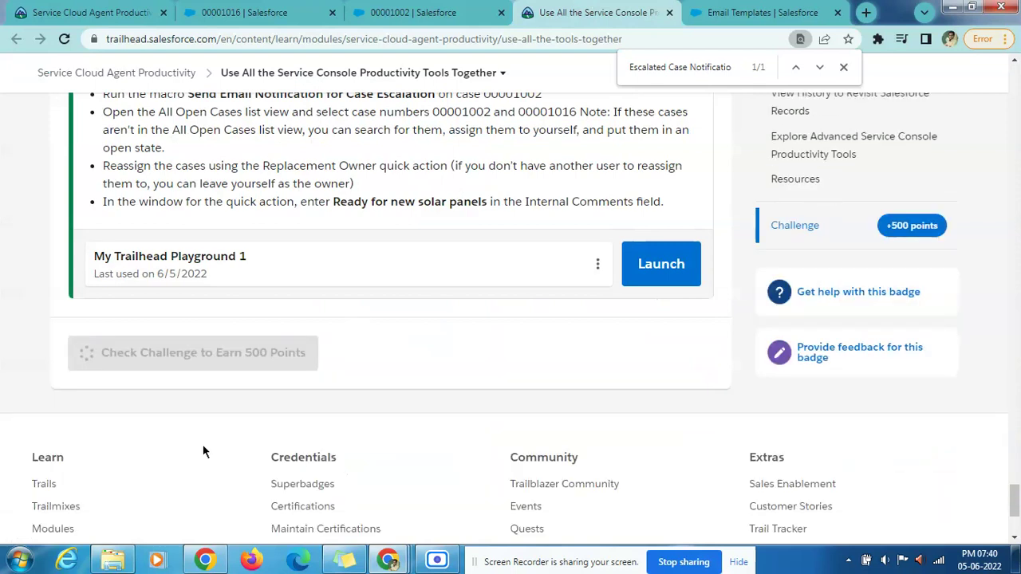
{"action": "left_click", "coordinate": [843, 67]}
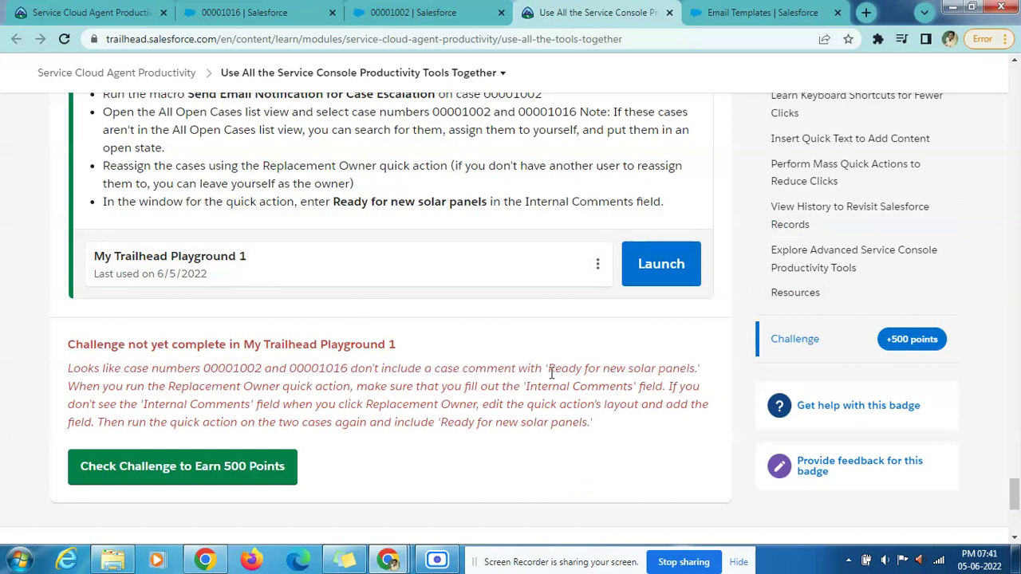
Read the new challenge feedback about the case comment and the Replacement Owner quick action's Internal Comments field.
{"action": "left_click_drag", "start_coordinate": [549, 368], "coordinate": [578, 368]}
{"action": "left_click", "coordinate": [560, 370]}
{"action": "left_click_drag", "start_coordinate": [552, 369], "coordinate": [697, 368]}
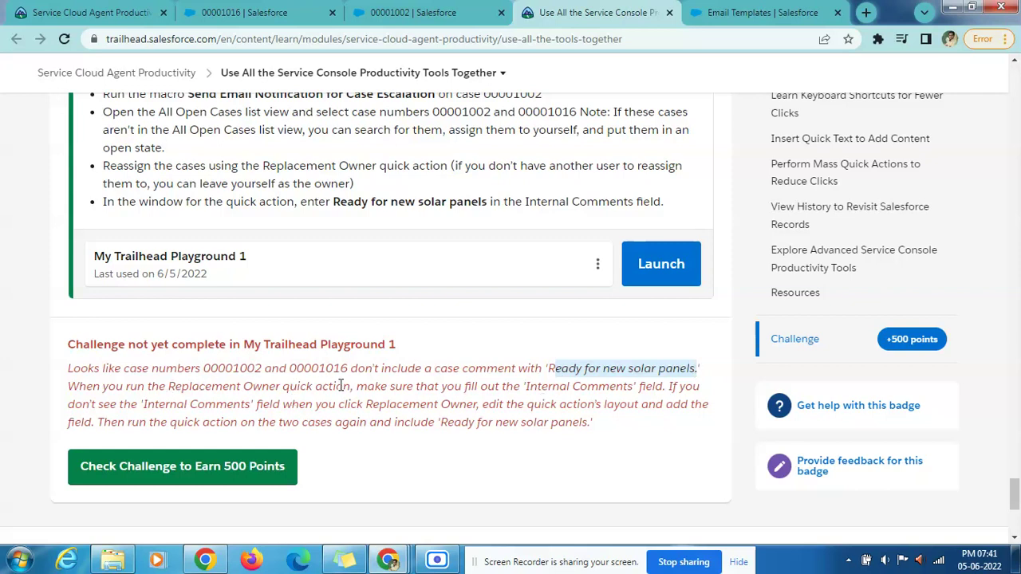
{"action": "left_click_drag", "start_coordinate": [174, 386], "coordinate": [690, 392]}
{"action": "left_click", "coordinate": [437, 561]}
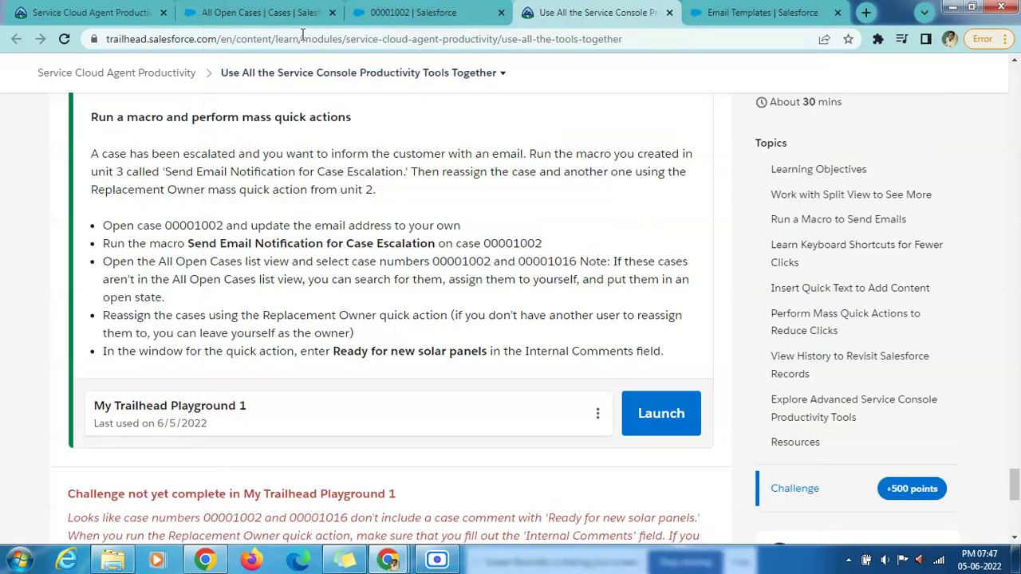
Try to run the Replacement Owner quick action on cases 00001002 and 00001016 from the Recently Viewed cases list.
{"action": "left_click", "coordinate": [378, 10]}
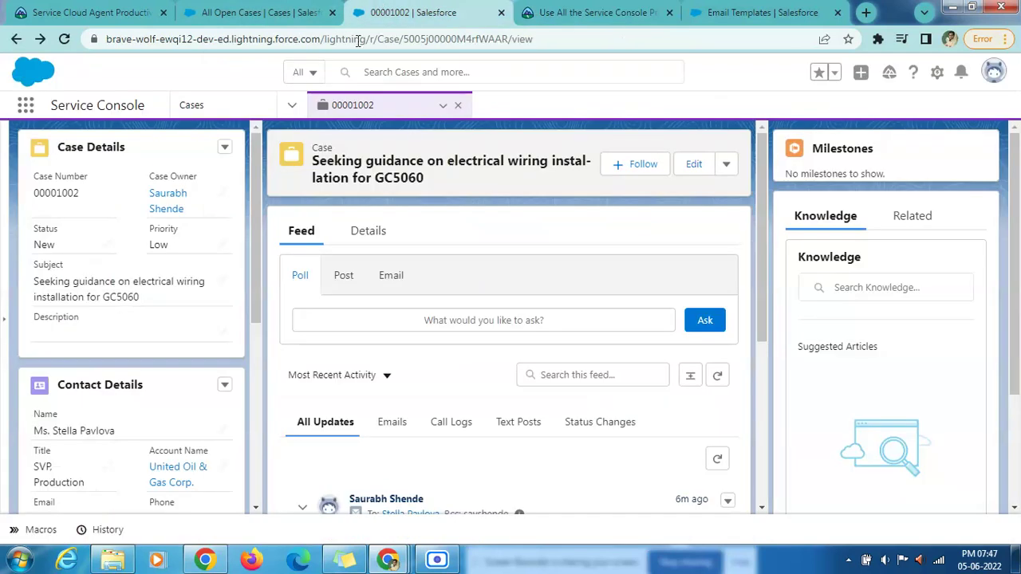
{"action": "left_click", "coordinate": [290, 104]}
{"action": "left_click", "coordinate": [270, 151]}
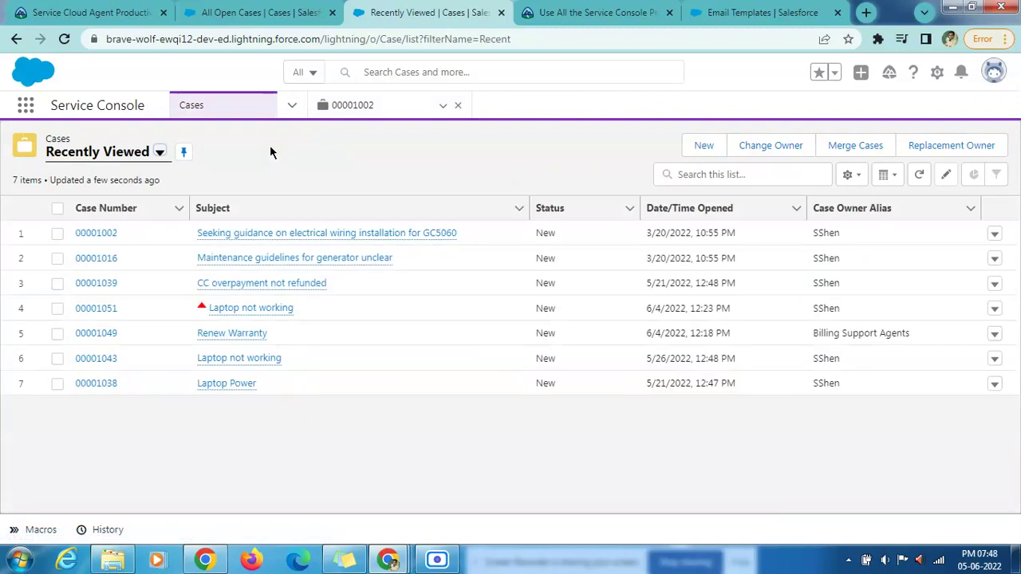
{"action": "left_click", "coordinate": [56, 233]}
{"action": "left_click", "coordinate": [57, 258]}
{"action": "left_click", "coordinate": [978, 147]}
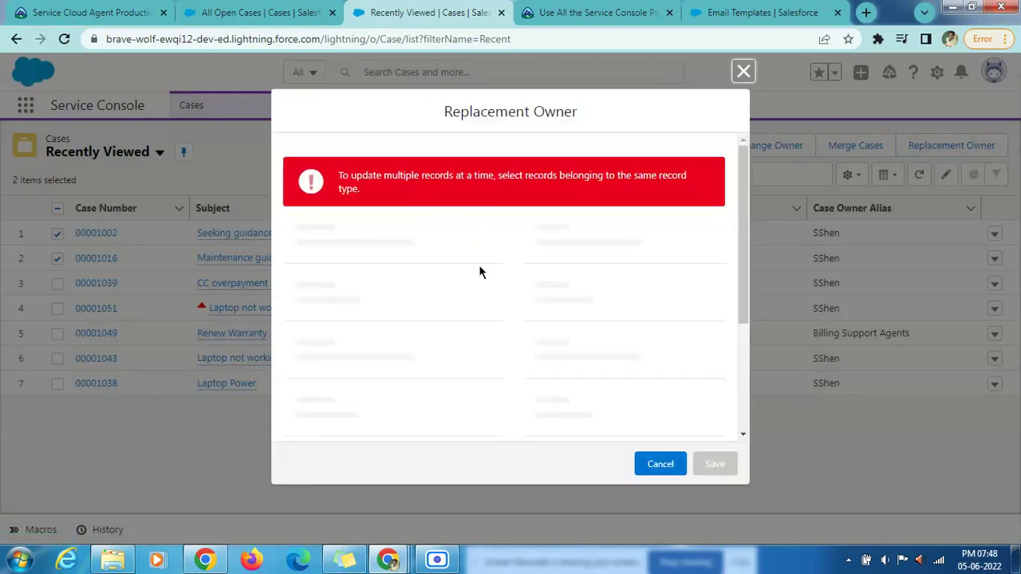
{"action": "scroll", "coordinate": [684, 348], "scroll_direction": "down", "scroll_amount": 3}
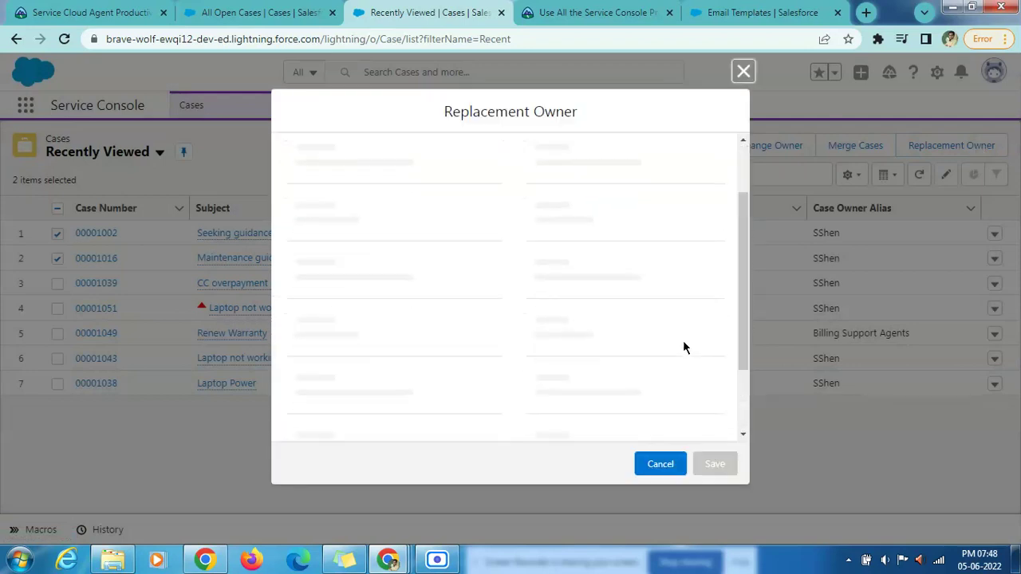
{"action": "scroll", "coordinate": [684, 345], "scroll_direction": "up", "scroll_amount": 3}
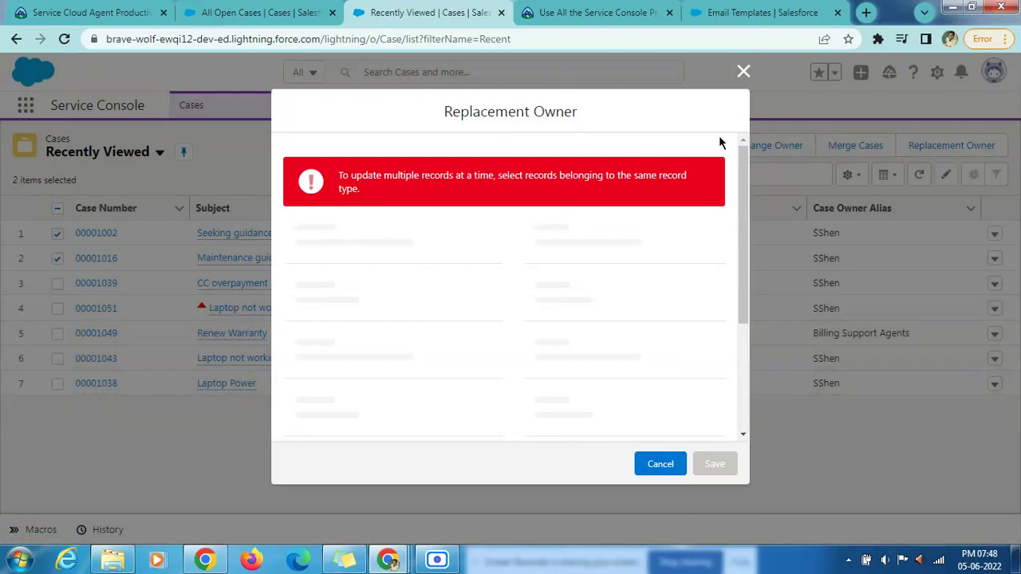
{"action": "left_click", "coordinate": [743, 71]}
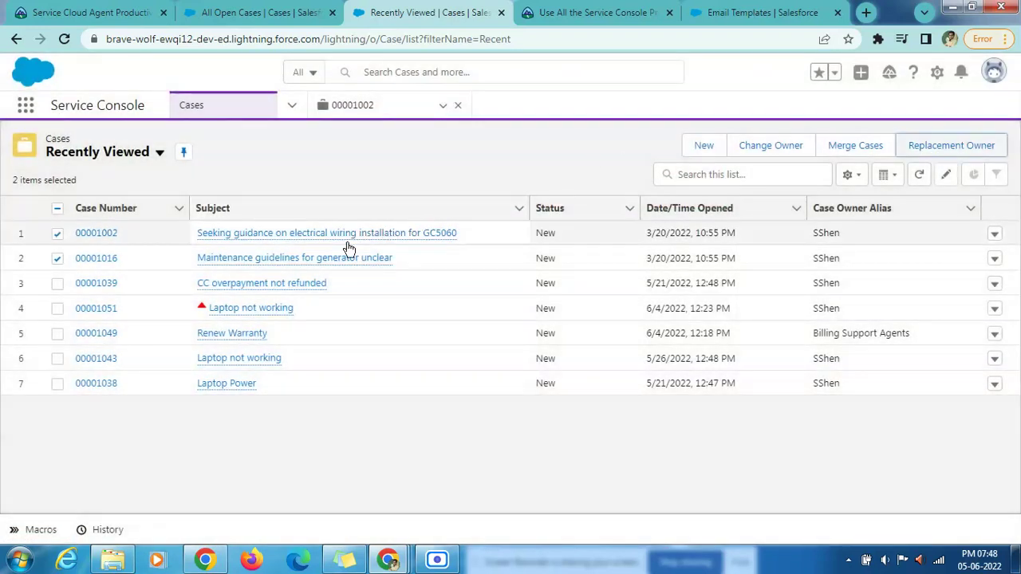
Reread the challenge feedback on the Replacement Owner quick action and its Internal Comments field, and return to the case list.
{"action": "left_click", "coordinate": [547, 13]}
{"action": "scroll", "coordinate": [294, 385], "scroll_direction": "down", "scroll_amount": 3}
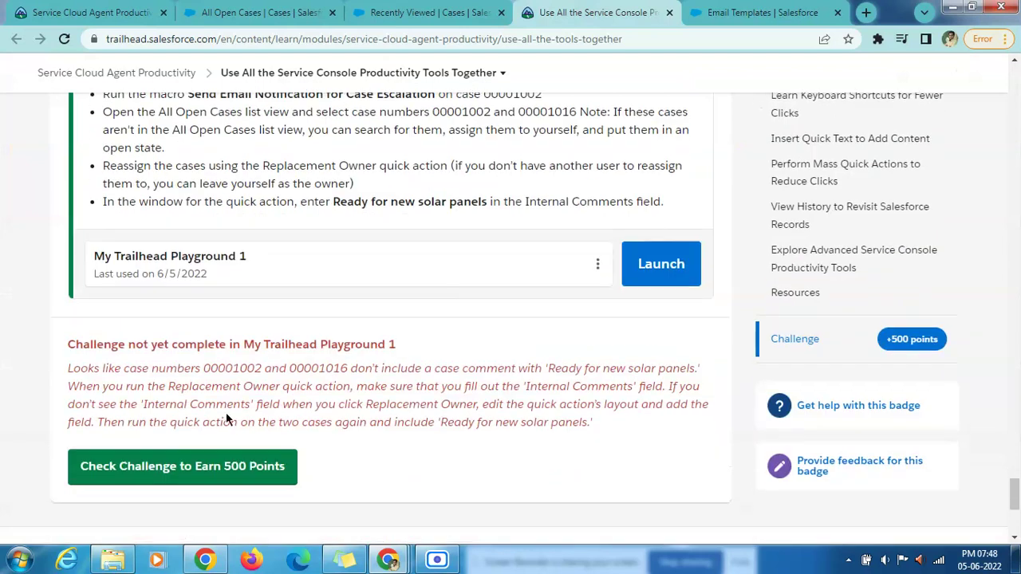
{"action": "left_click_drag", "start_coordinate": [167, 386], "coordinate": [346, 388]}
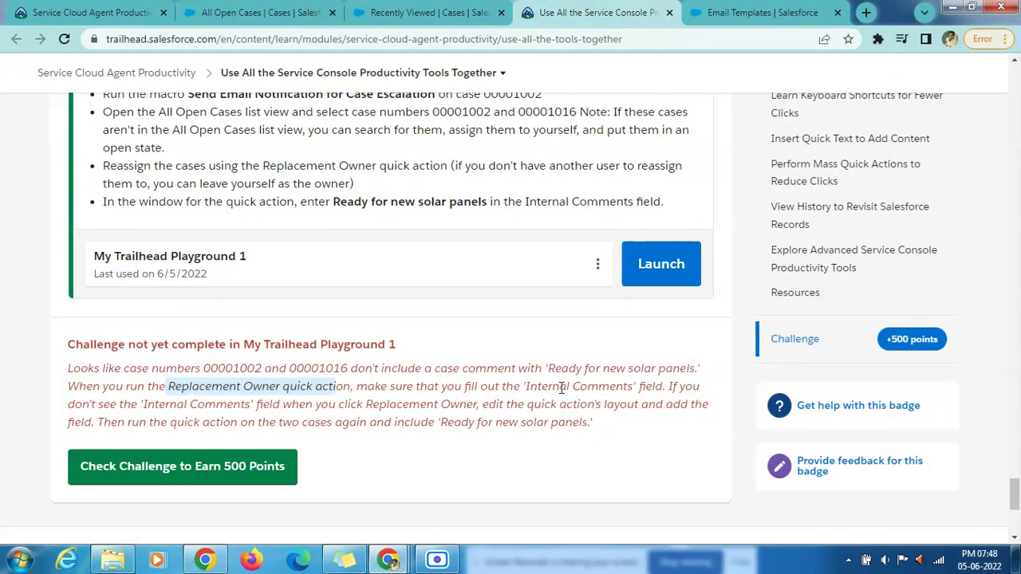
{"action": "scroll", "coordinate": [423, 400], "scroll_direction": "up", "scroll_amount": 2}
{"action": "left_click", "coordinate": [428, 13]}
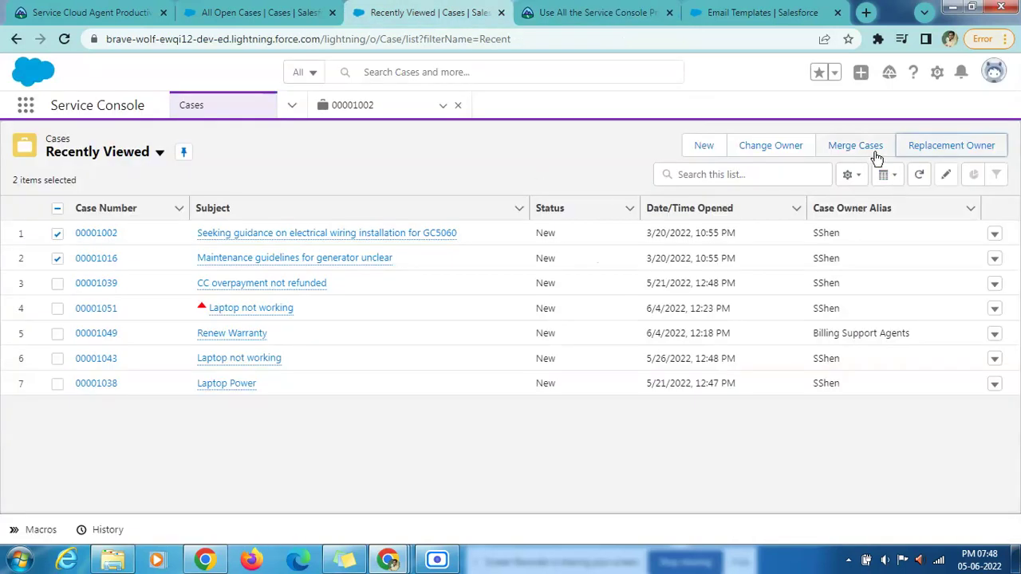
Change the owner of cases 00001002 and 00001016 to your own user, checking the challenge's reassignment instruction along the way.
{"action": "left_click", "coordinate": [793, 149]}
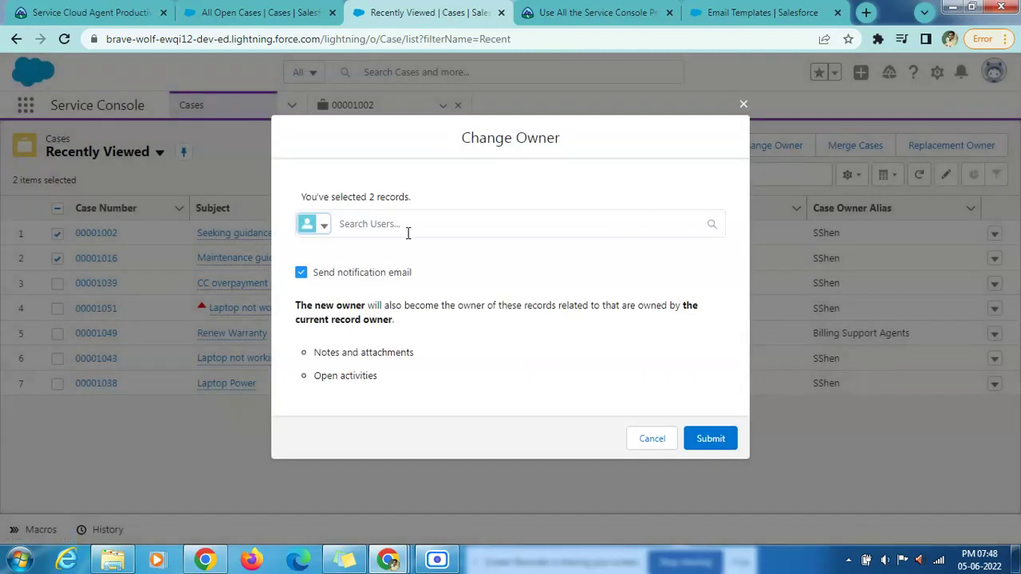
{"action": "left_click", "coordinate": [672, 214]}
{"action": "left_click", "coordinate": [600, 10]}
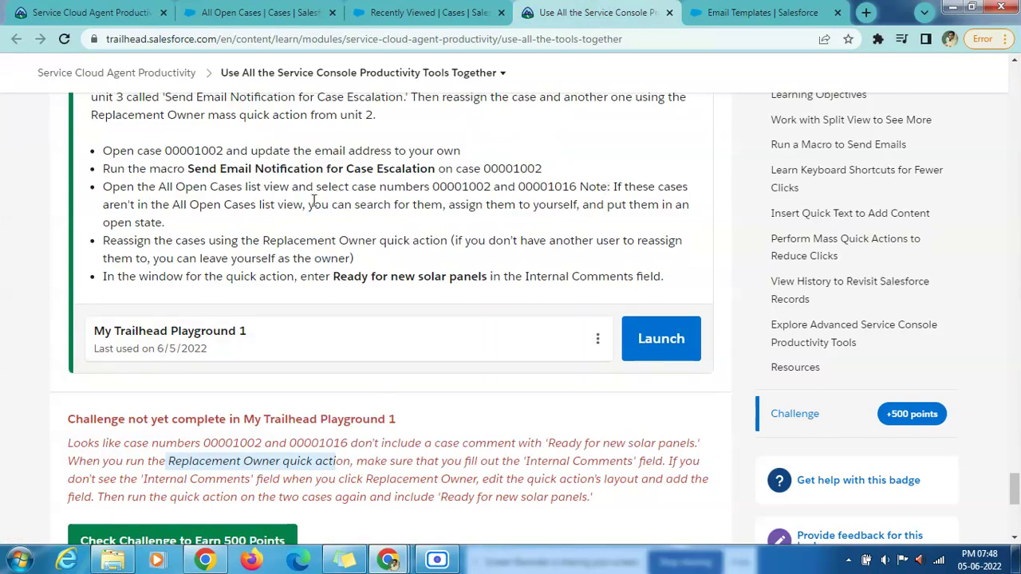
{"action": "left_click_drag", "start_coordinate": [109, 240], "coordinate": [354, 241]}
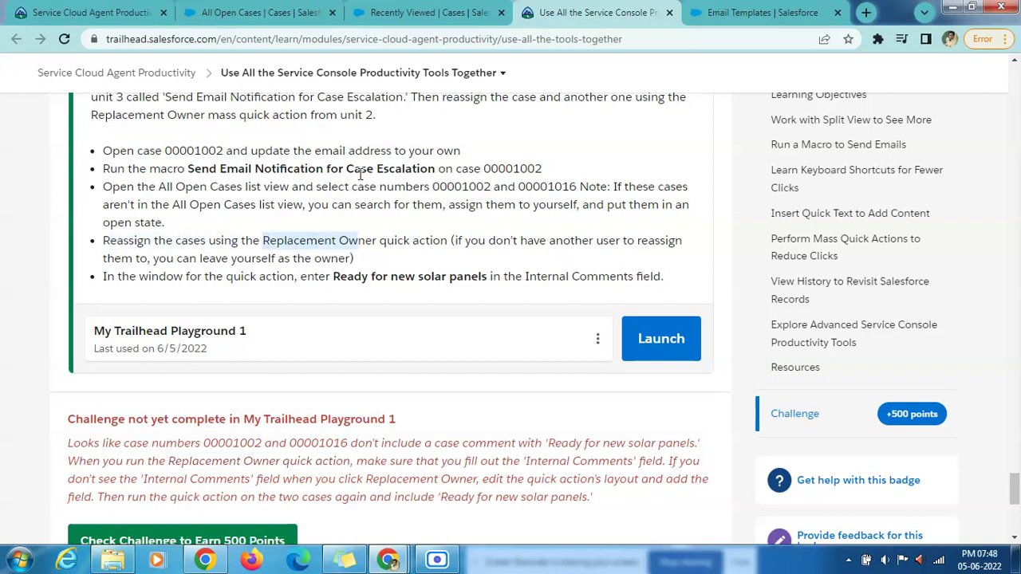
{"action": "left_click", "coordinate": [457, 16]}
{"action": "left_click", "coordinate": [736, 115]}
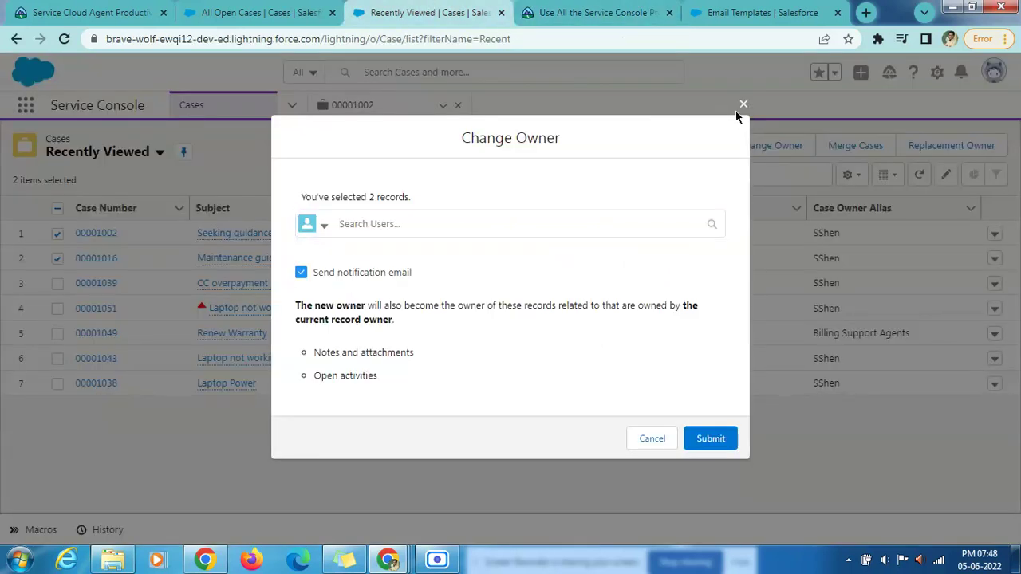
{"action": "left_click", "coordinate": [369, 217]}
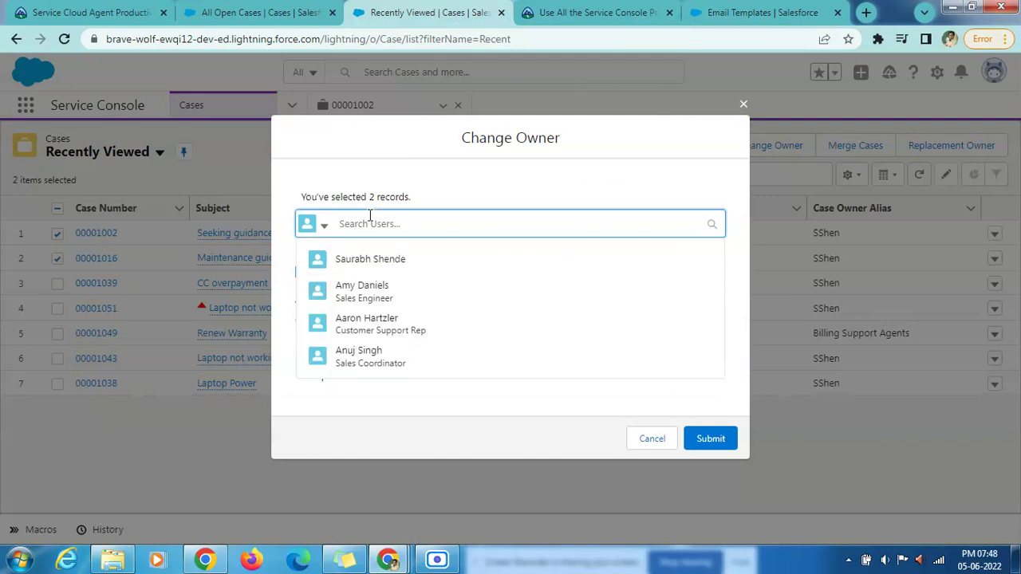
{"action": "left_click", "coordinate": [392, 260]}
{"action": "left_click", "coordinate": [708, 442]}
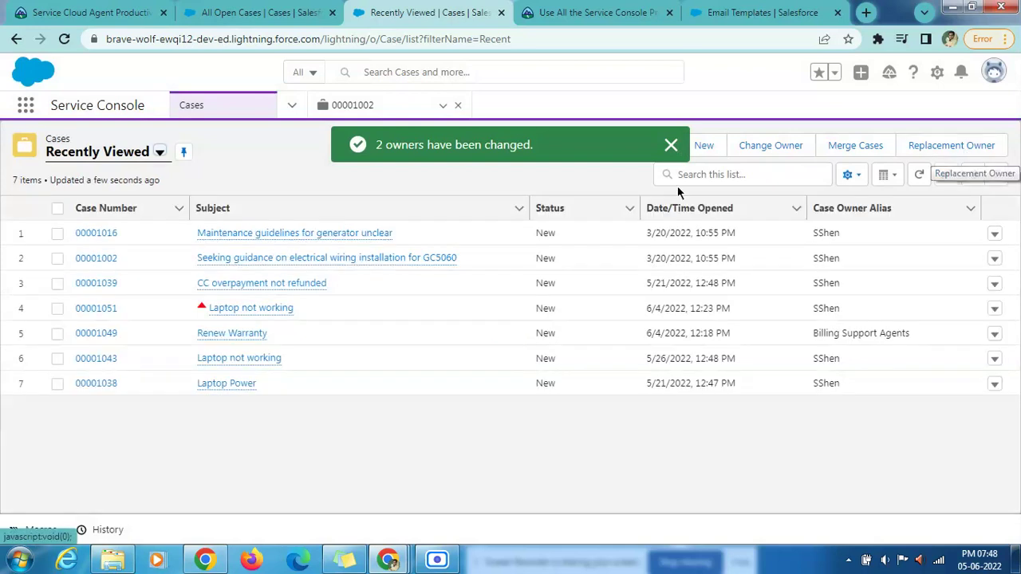
Start the Replacement Owner quick action on cases 00001016 and 00001002 and set the status to Working.
{"action": "left_click", "coordinate": [56, 233]}
{"action": "left_click", "coordinate": [57, 258]}
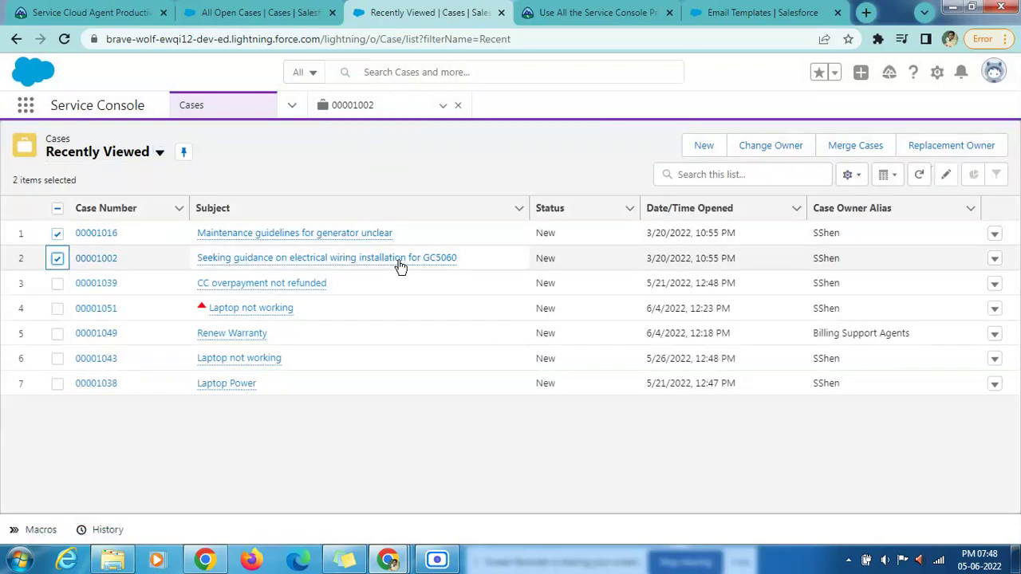
{"action": "left_click", "coordinate": [941, 147]}
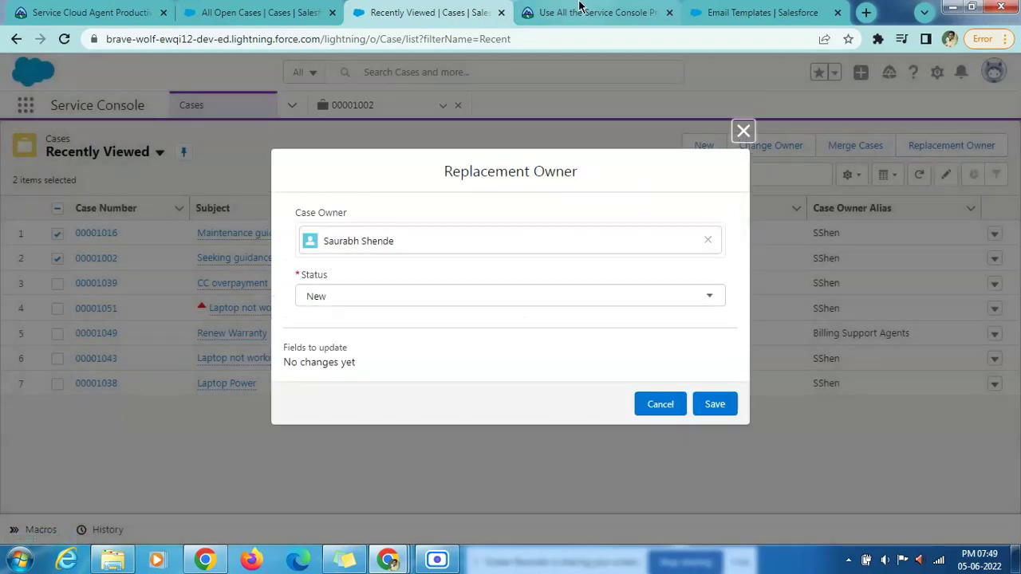
{"action": "left_click", "coordinate": [558, 14]}
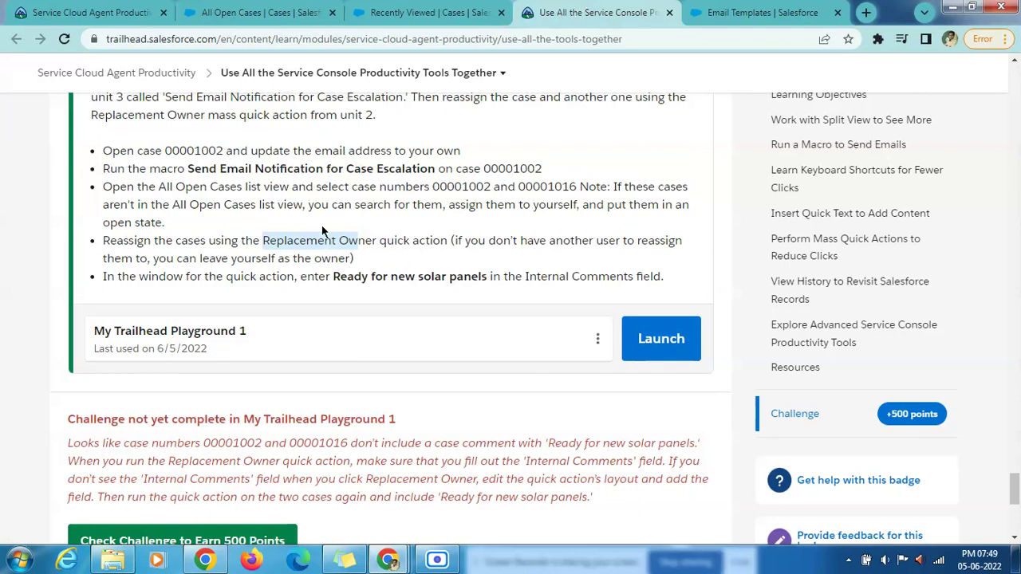
{"action": "left_click", "coordinate": [415, 12]}
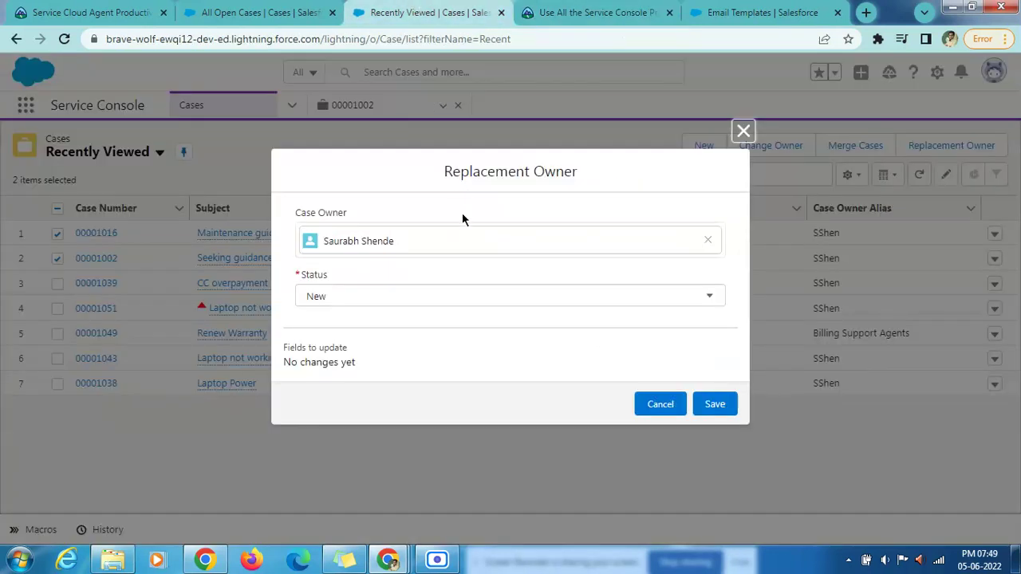
{"action": "left_click", "coordinate": [475, 300]}
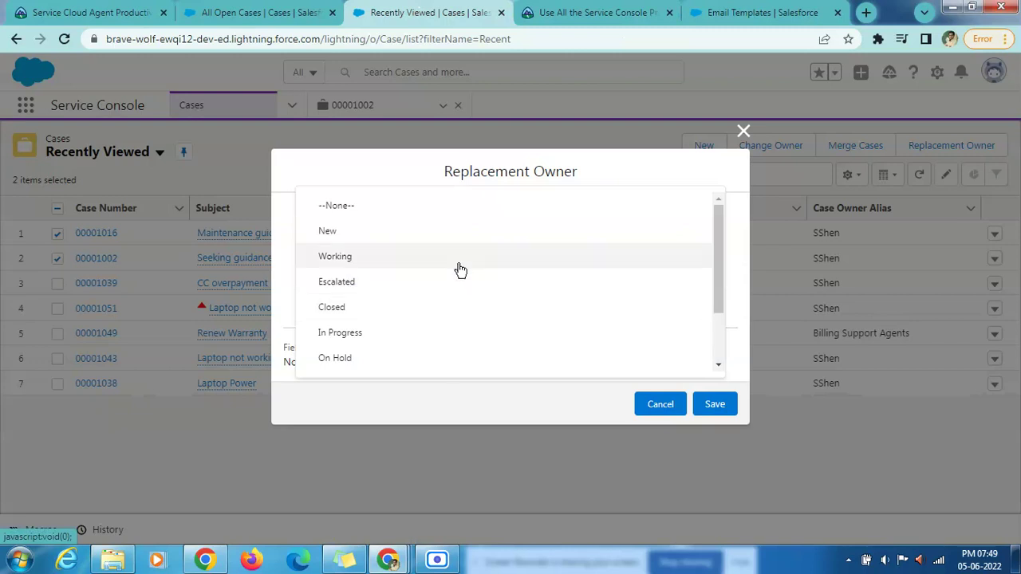
{"action": "left_click", "coordinate": [457, 260]}
{"action": "left_click", "coordinate": [435, 351]}
Check the comment text required by the challenge and save the Replacement Owner action for both cases.
{"action": "left_click", "coordinate": [574, 12]}
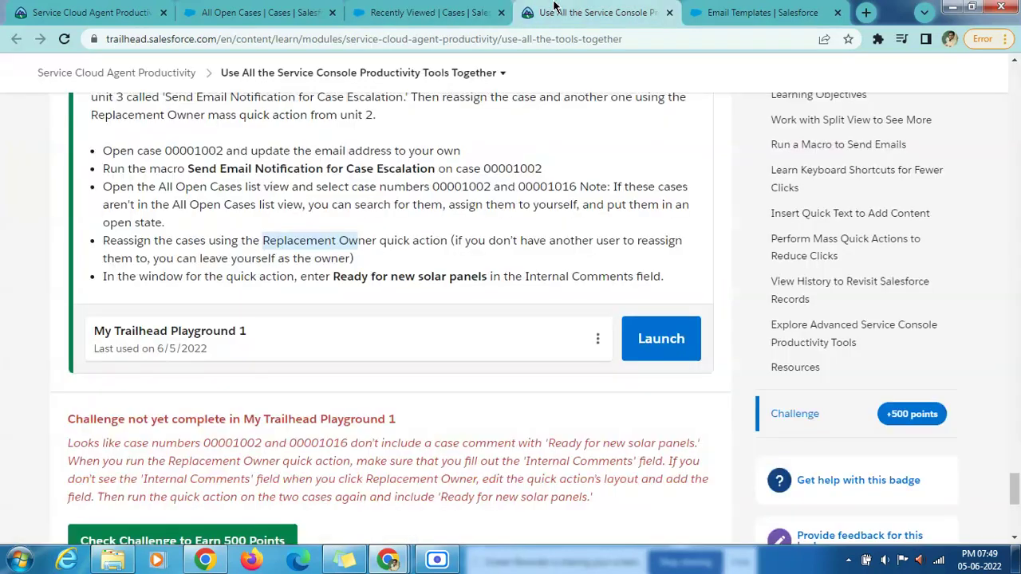
{"action": "left_click_drag", "start_coordinate": [335, 276], "coordinate": [487, 276]}
{"action": "left_click", "coordinate": [449, 11]}
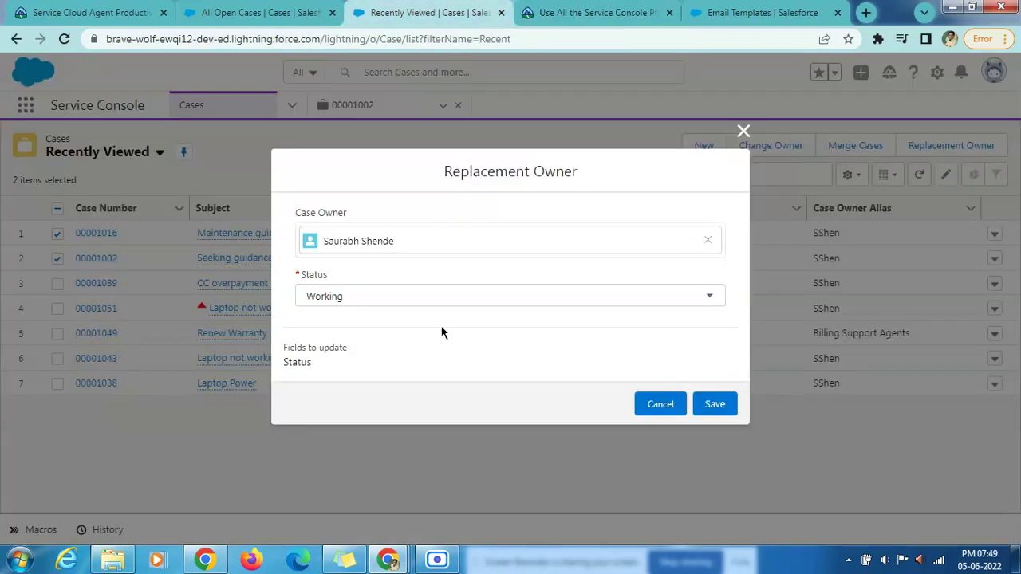
{"action": "left_click", "coordinate": [716, 404]}
{"action": "left_click", "coordinate": [717, 327]}
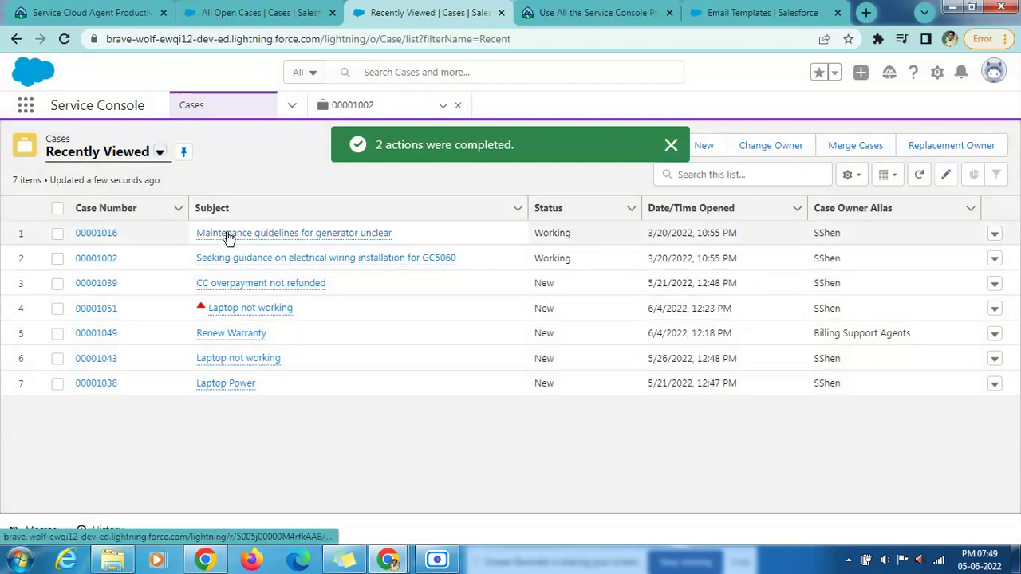
Reopen Replacement Owner for cases 00001016 and 00001002 and compare its fields with the challenge instructions.
{"action": "left_click", "coordinate": [57, 233]}
{"action": "left_click", "coordinate": [58, 258]}
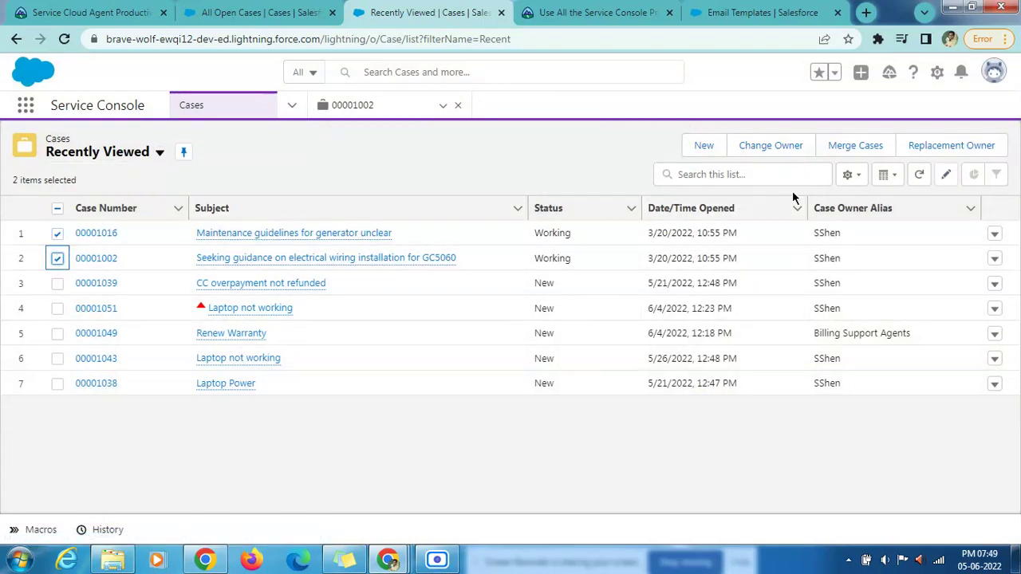
{"action": "left_click", "coordinate": [955, 144]}
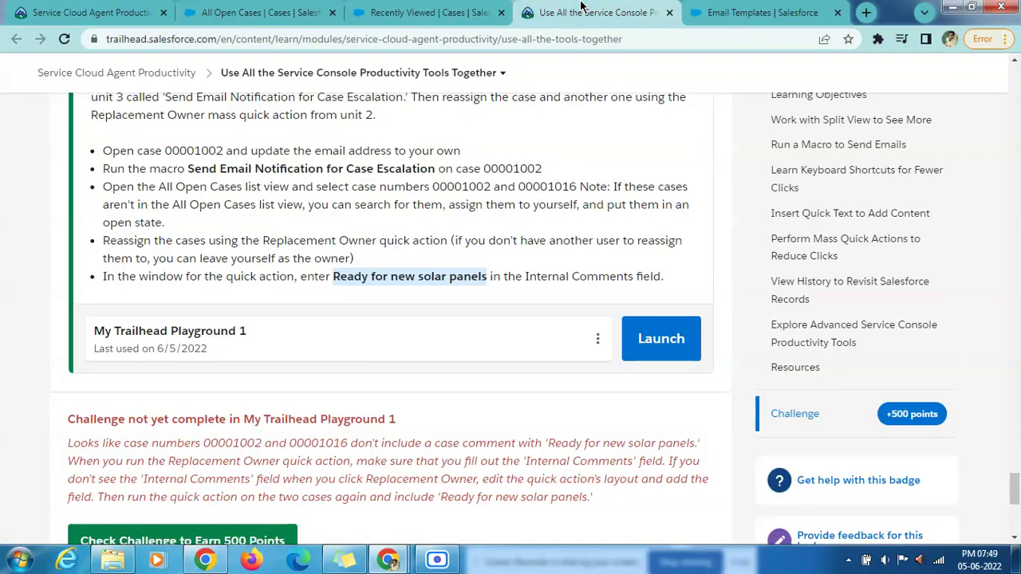
{"action": "left_click", "coordinate": [584, 12]}
{"action": "left_click", "coordinate": [465, 9]}
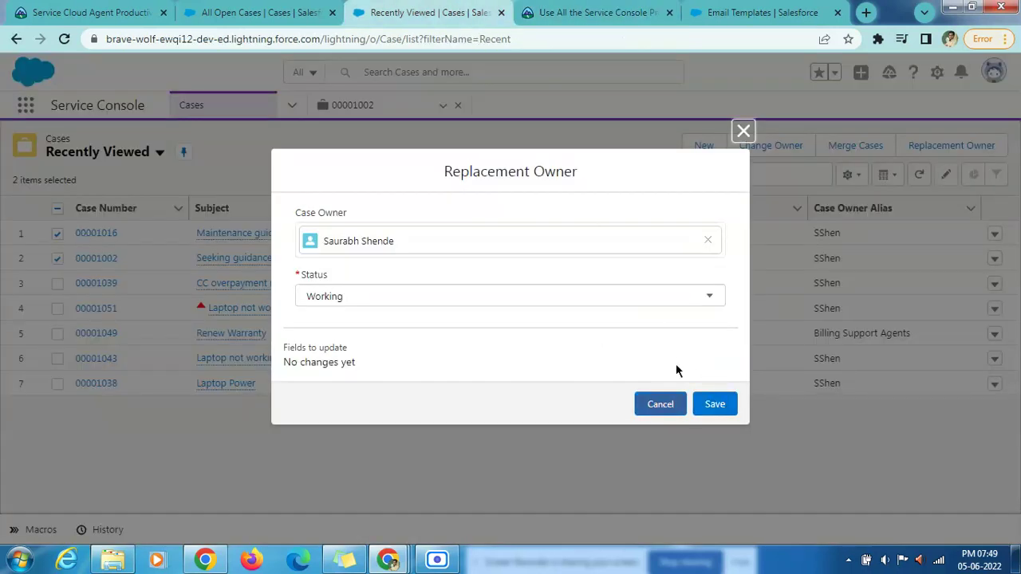
Recheck the Trailhead challenge and read the feedback about adding the missing field to the quick action's layout.
{"action": "left_click", "coordinate": [598, 12]}
{"action": "scroll", "coordinate": [253, 389], "scroll_direction": "down", "scroll_amount": 2}
{"action": "left_click", "coordinate": [254, 388]}
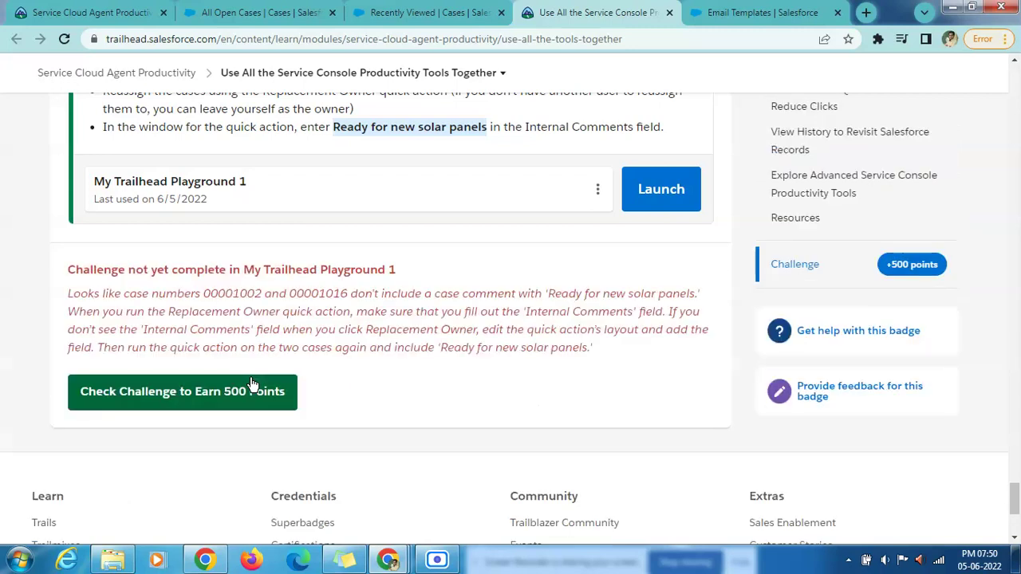
{"action": "left_click_drag", "start_coordinate": [177, 330], "coordinate": [602, 353]}
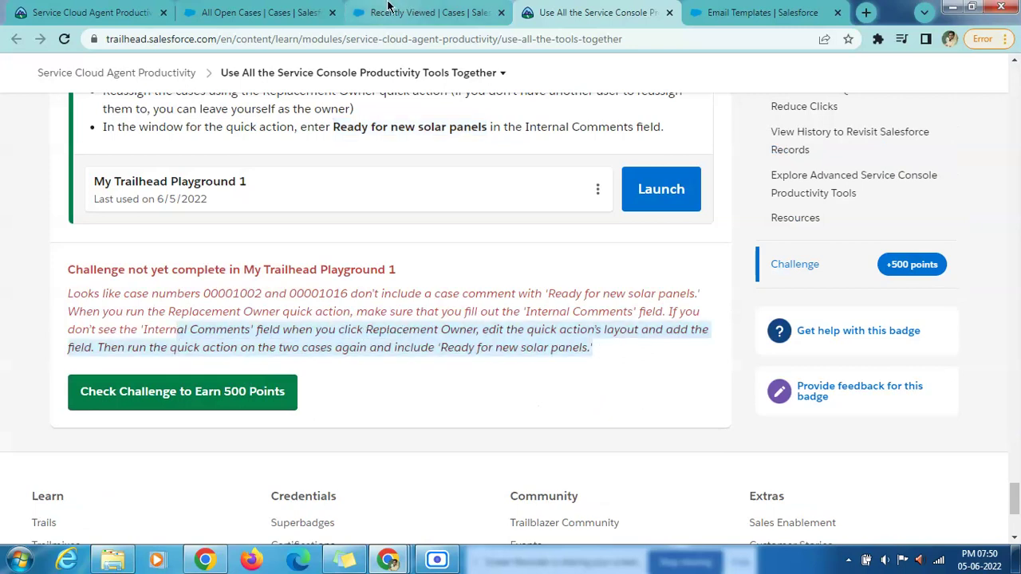
Close the Replacement Owner window, reload the case list, and restart the quick action on cases 00001016 and 00001002.
{"action": "left_click", "coordinate": [431, 12]}
{"action": "left_click", "coordinate": [744, 130]}
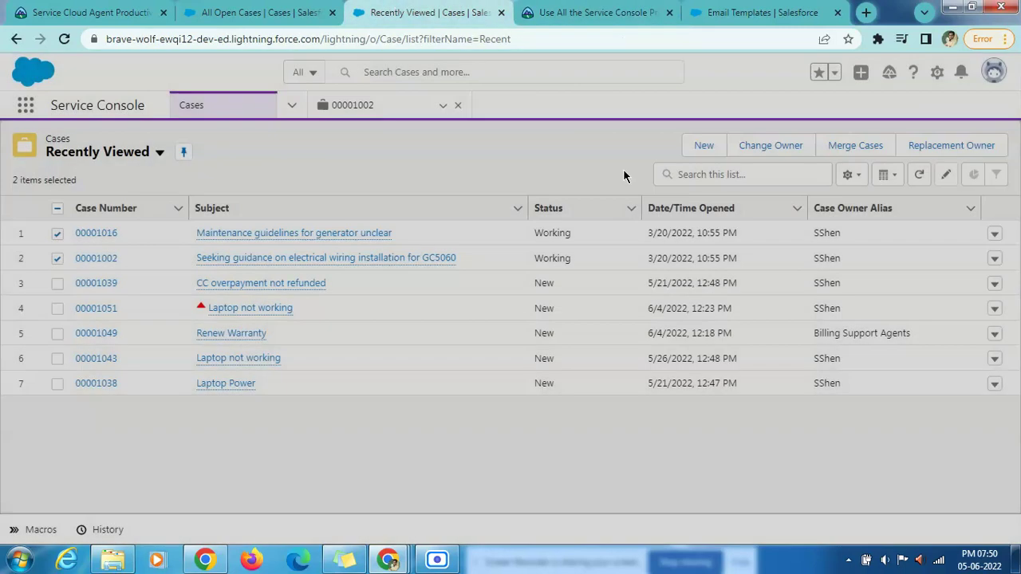
{"action": "key", "text": "F5"}
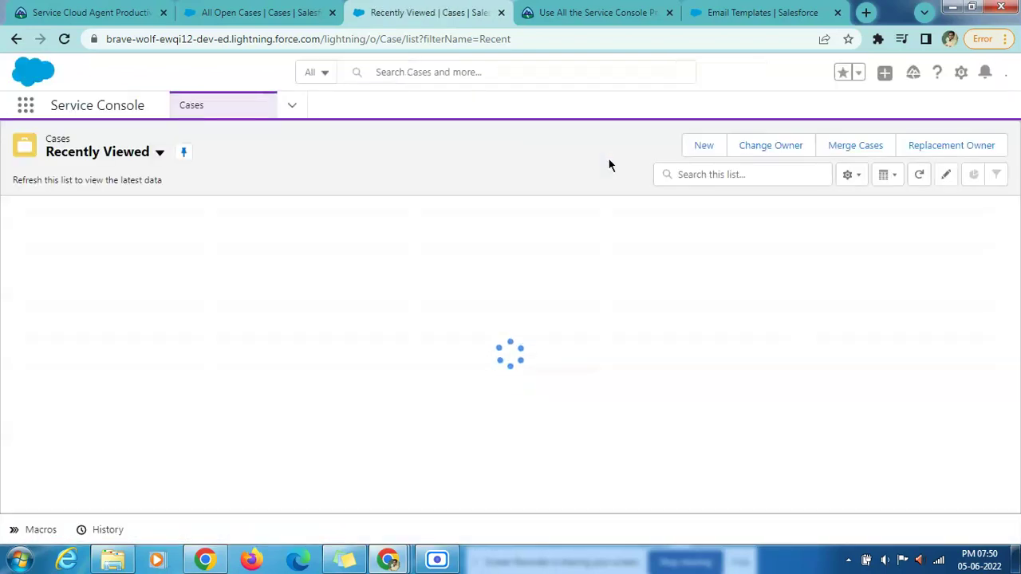
{"action": "left_click", "coordinate": [57, 233]}
{"action": "left_click", "coordinate": [58, 259]}
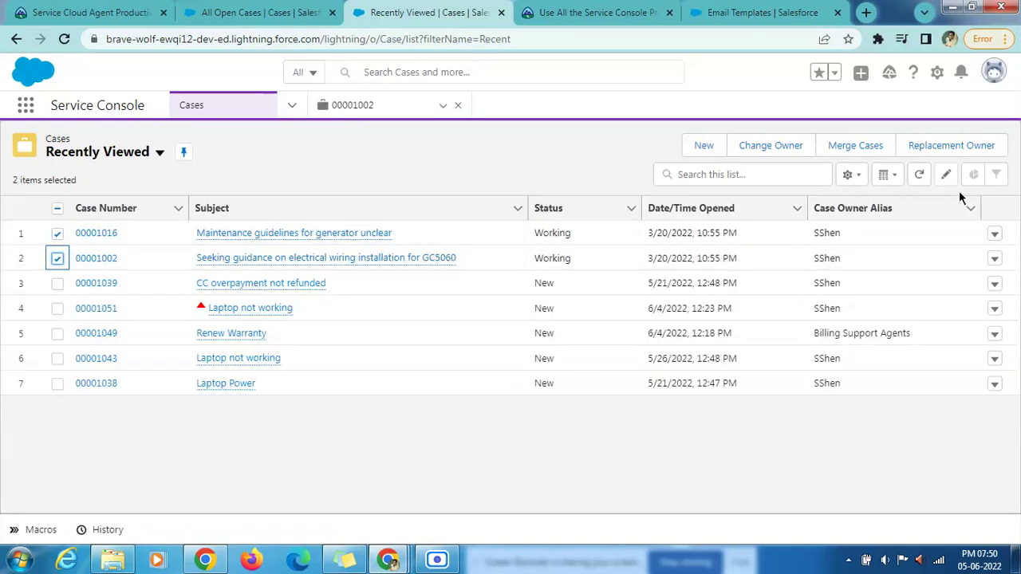
{"action": "left_click", "coordinate": [980, 149]}
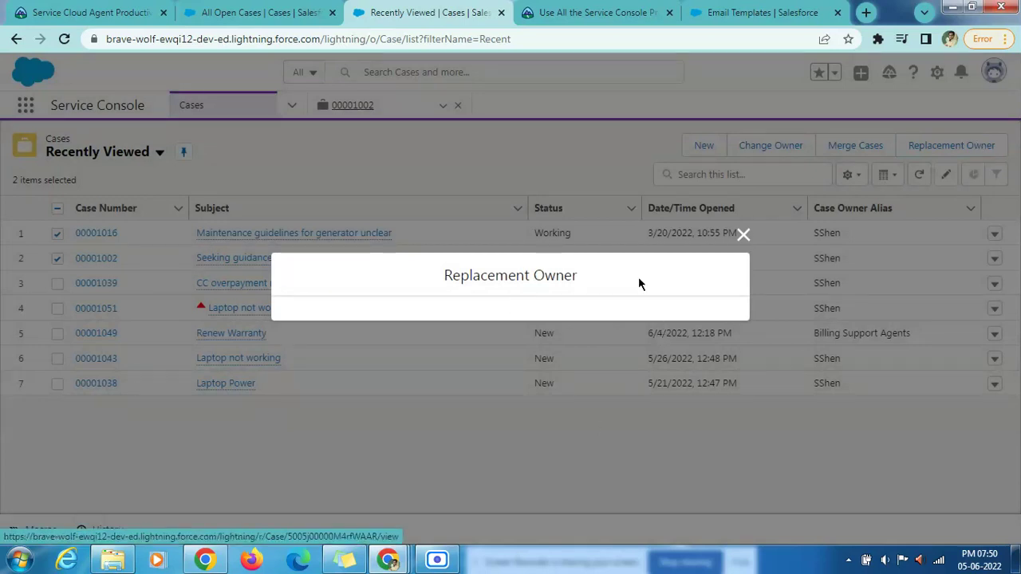
Compare the challenge feedback with the Fields to update section of the Replacement Owner window.
{"action": "left_click", "coordinate": [599, 11]}
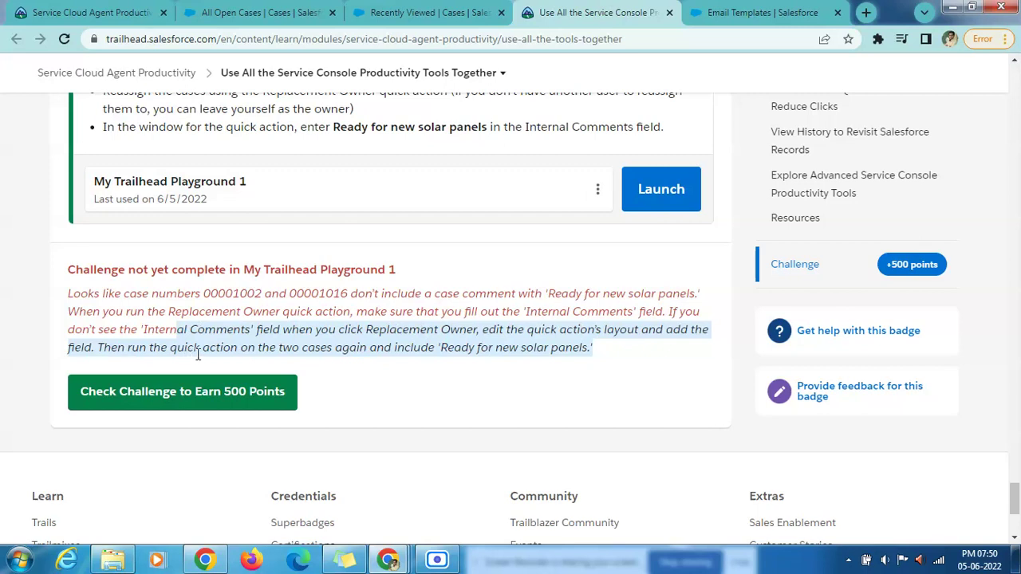
{"action": "left_click", "coordinate": [405, 10]}
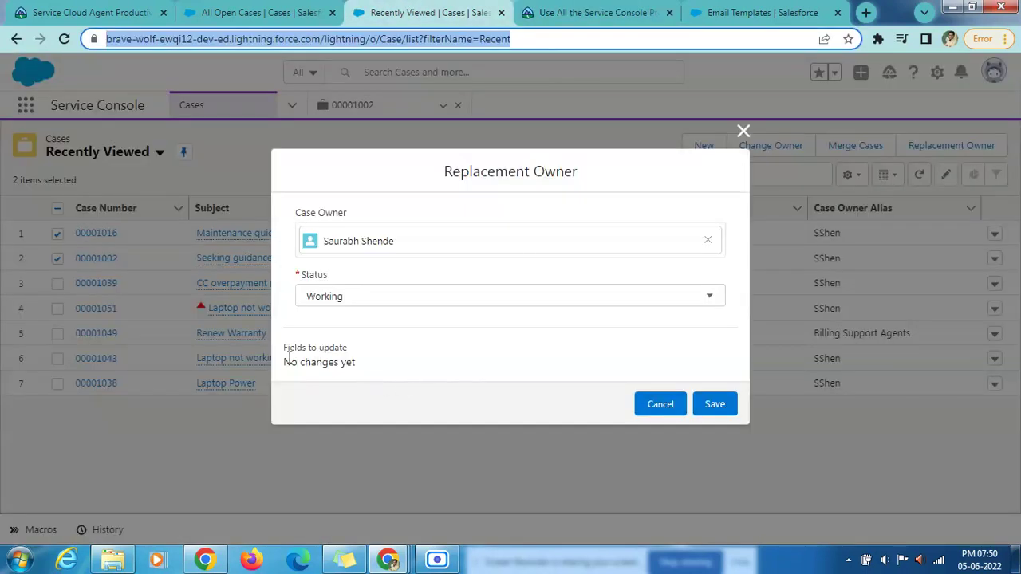
{"action": "left_click_drag", "start_coordinate": [284, 348], "coordinate": [336, 349]}
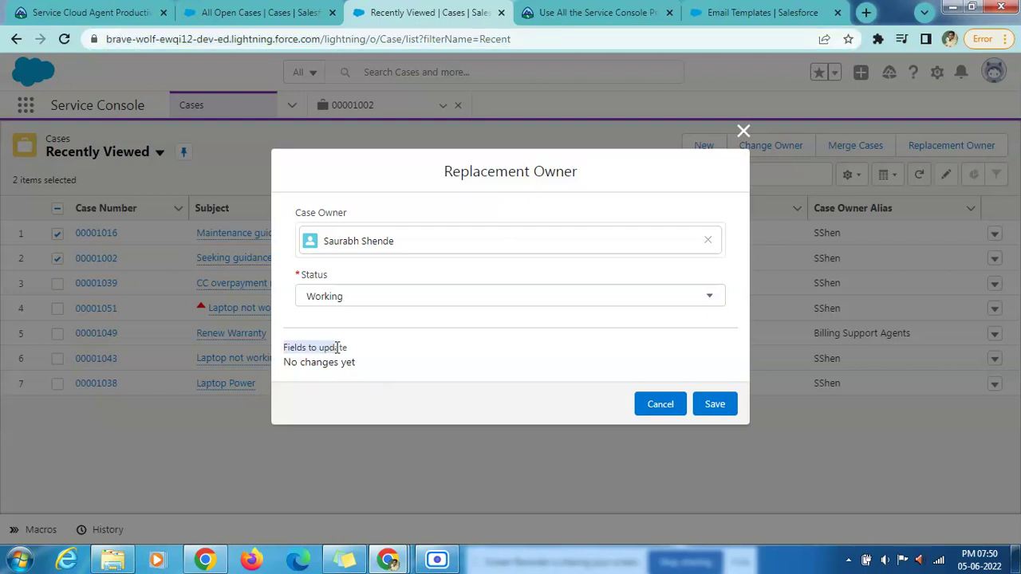
{"action": "left_click", "coordinate": [418, 304]}
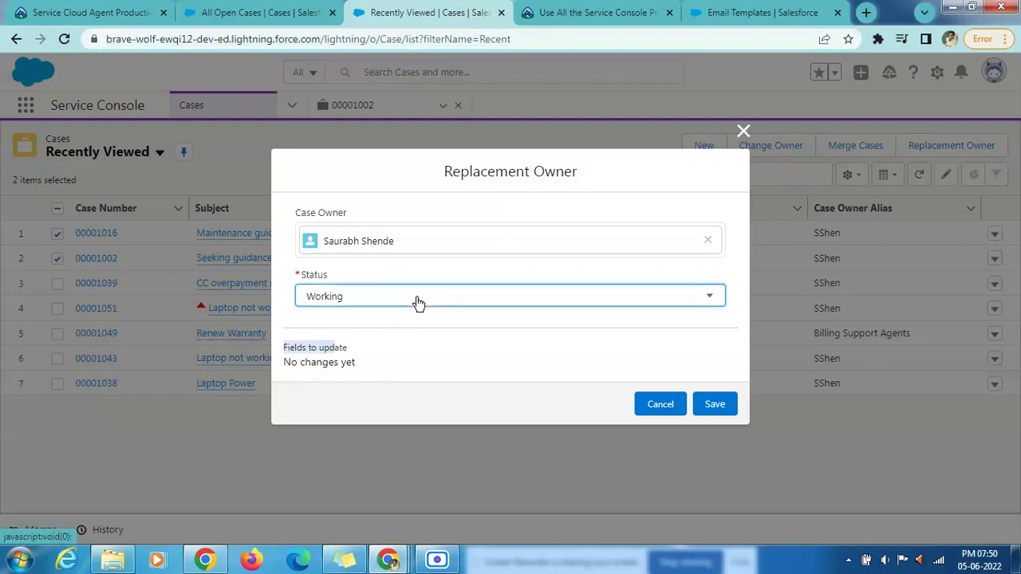
{"action": "left_click", "coordinate": [479, 301]}
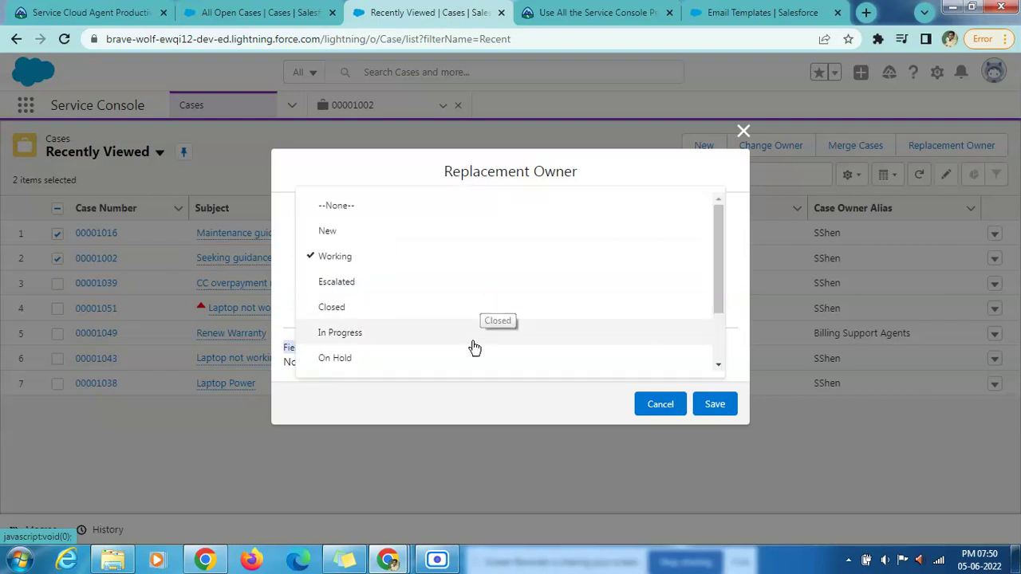
{"action": "scroll", "coordinate": [473, 316], "scroll_direction": "down", "scroll_amount": 1}
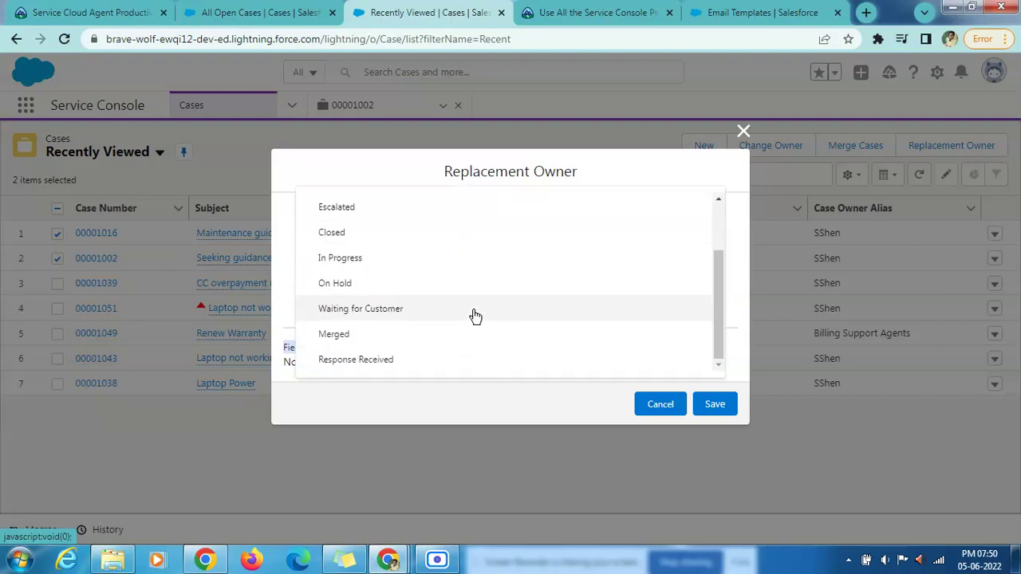
{"action": "left_click", "coordinate": [474, 361]}
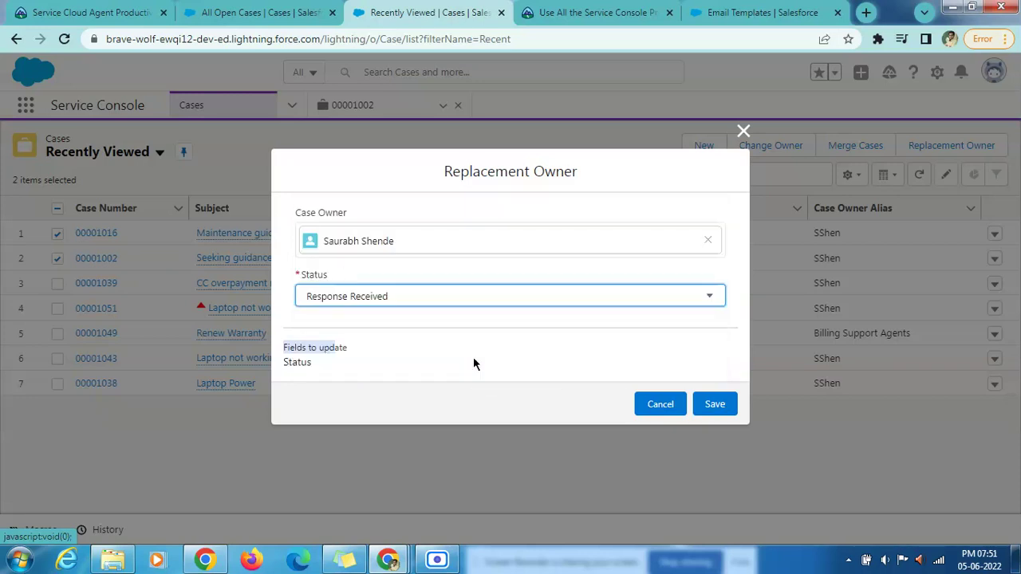
{"action": "left_click", "coordinate": [468, 309]}
{"action": "left_click", "coordinate": [466, 255]}
{"action": "left_click", "coordinate": [471, 303]}
{"action": "left_click", "coordinate": [457, 209]}
{"action": "left_click", "coordinate": [445, 288]}
{"action": "left_click", "coordinate": [444, 306]}
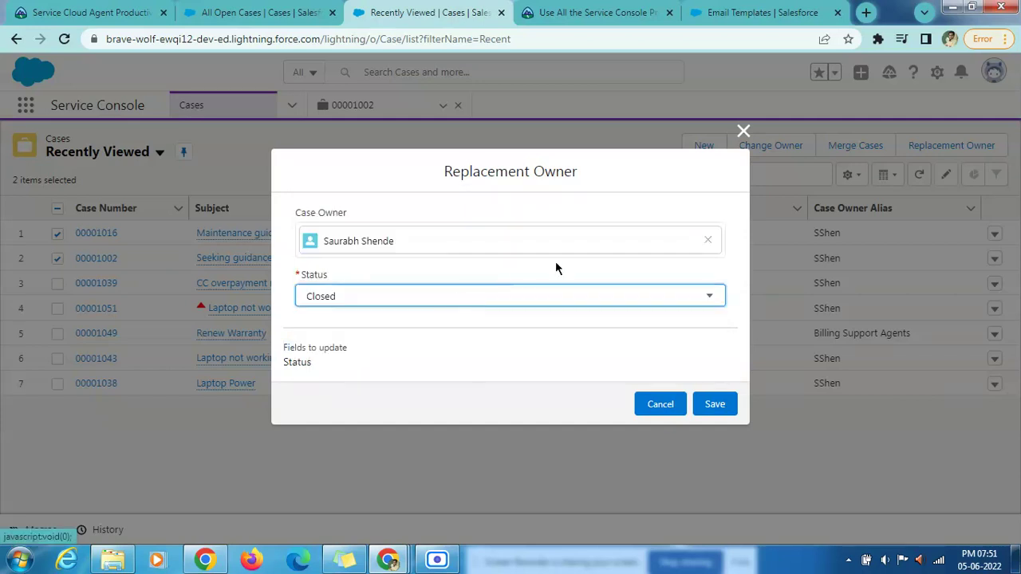
{"action": "left_click", "coordinate": [707, 240]}
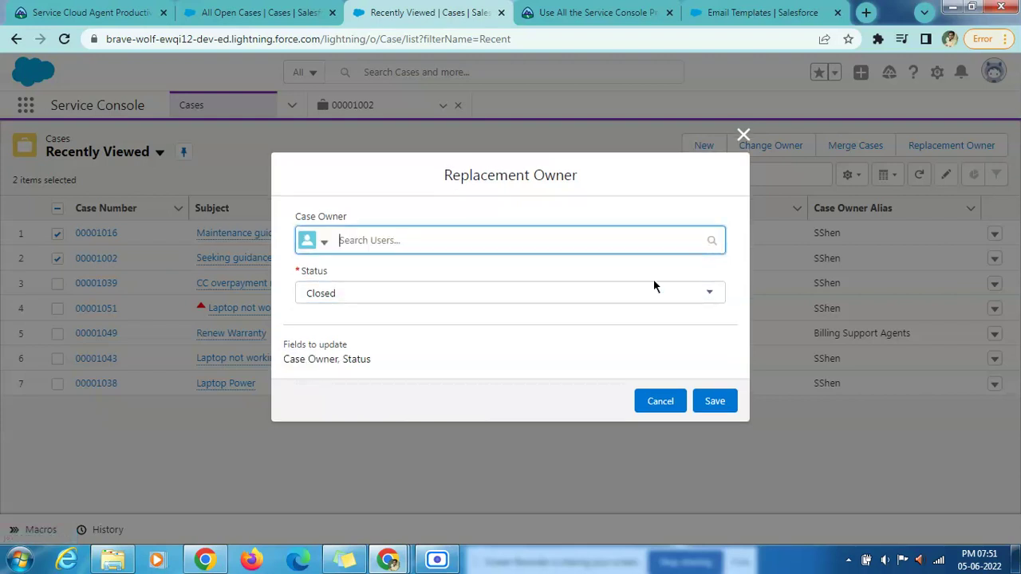
{"action": "left_click", "coordinate": [463, 314]}
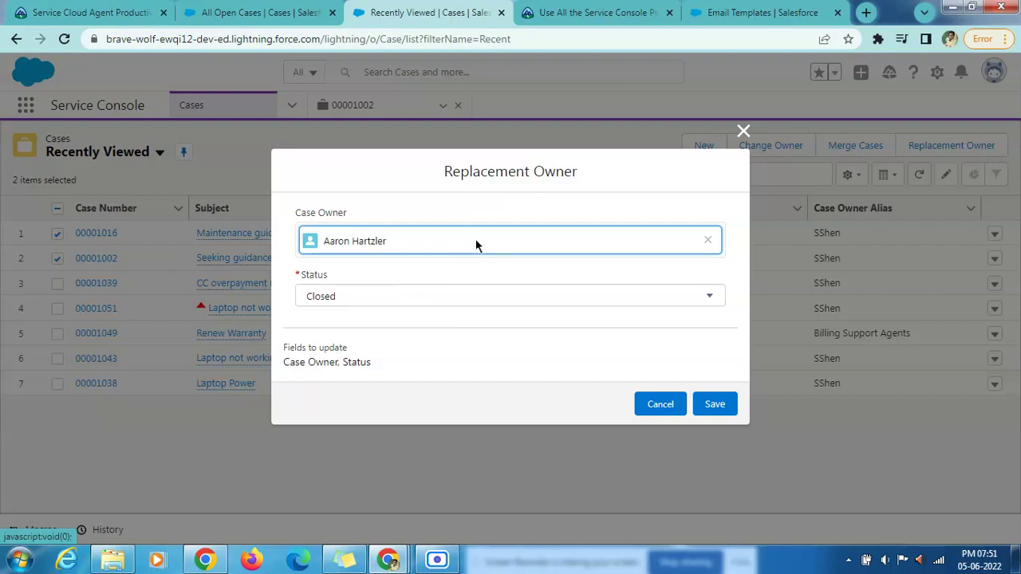
{"action": "left_click", "coordinate": [709, 240]}
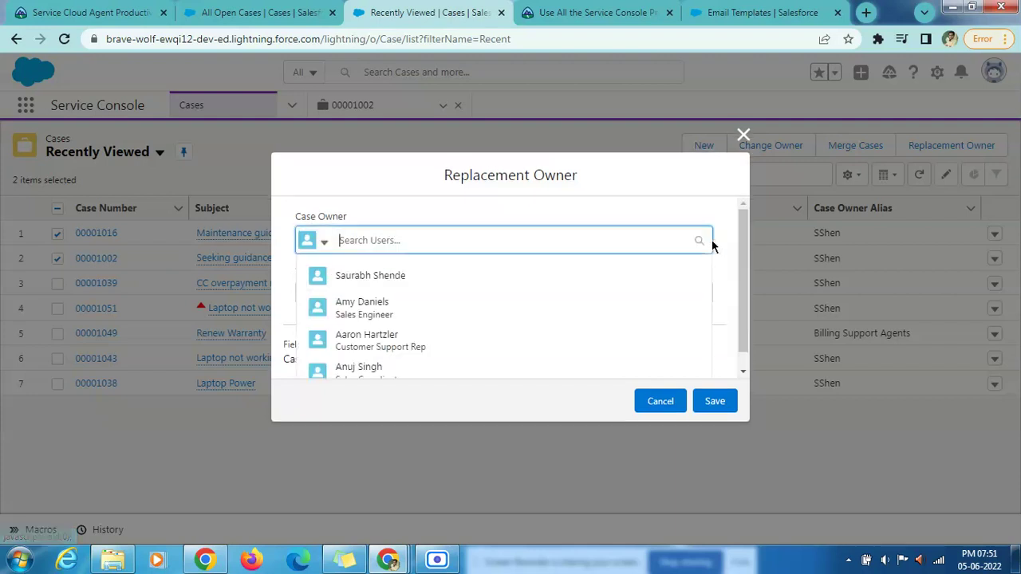
{"action": "left_click", "coordinate": [485, 277]}
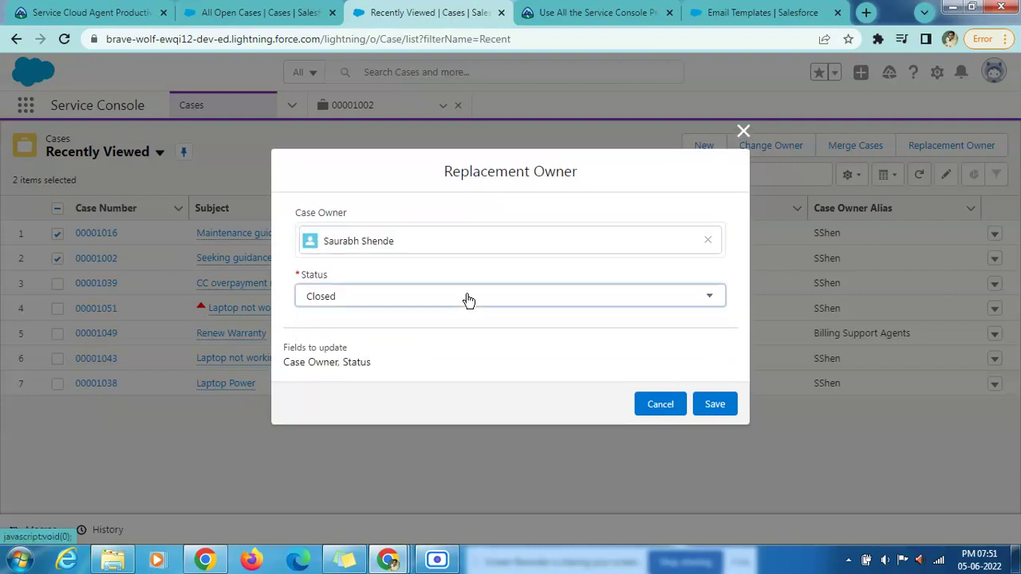
{"action": "left_click", "coordinate": [468, 298]}
{"action": "left_click", "coordinate": [455, 256]}
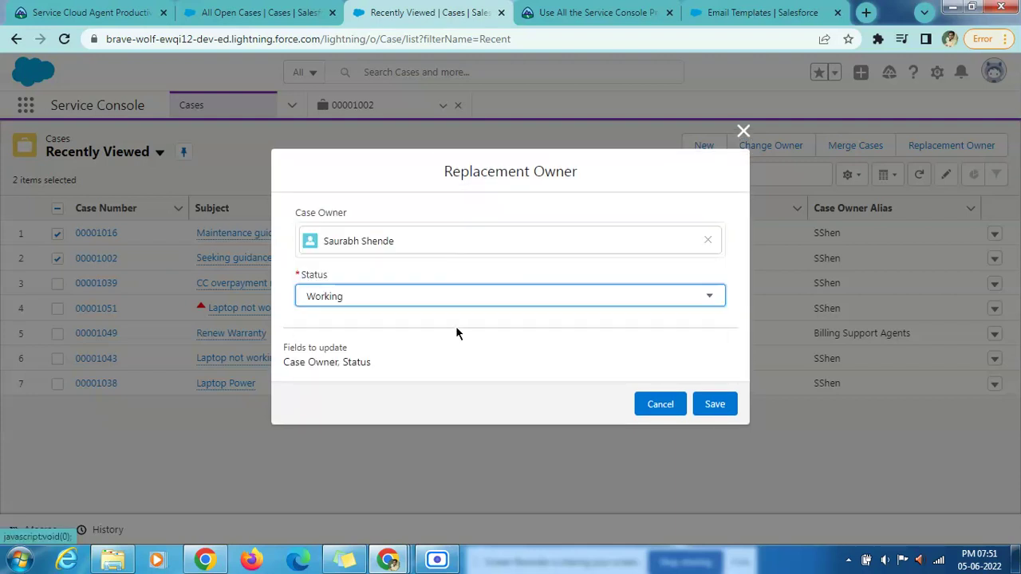
{"action": "left_click", "coordinate": [675, 405]}
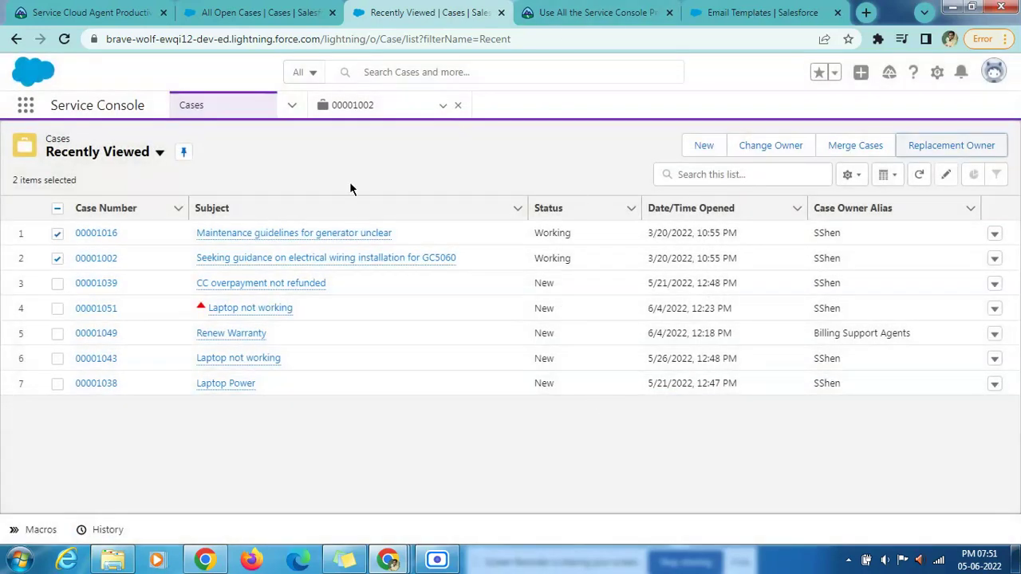
Reread the Trailhead challenge instruction about the Internal Comments field, then return to the case list.
{"action": "left_click", "coordinate": [531, 14]}
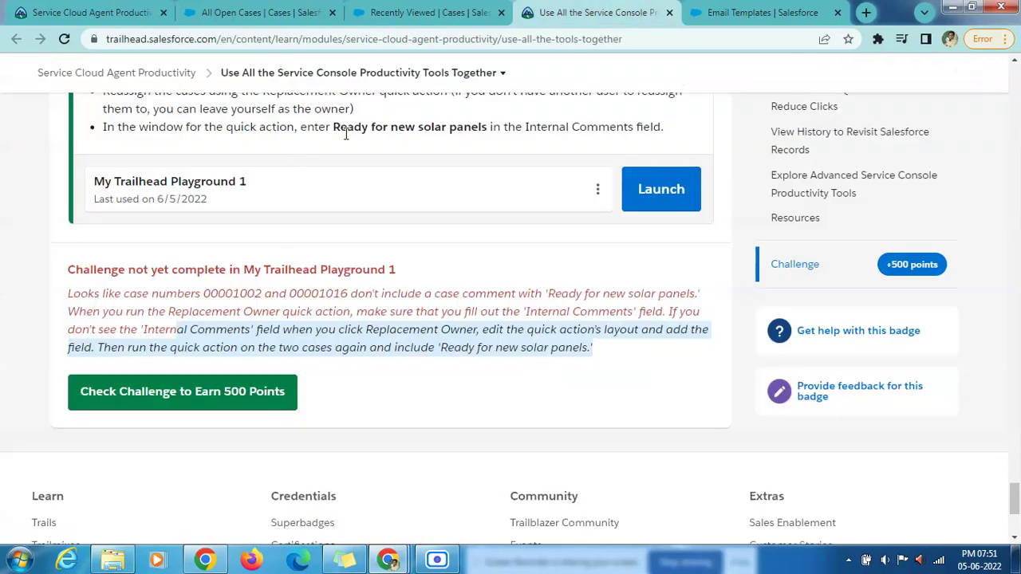
{"action": "left_click_drag", "start_coordinate": [527, 127], "coordinate": [598, 113]}
{"action": "left_click", "coordinate": [460, 8]}
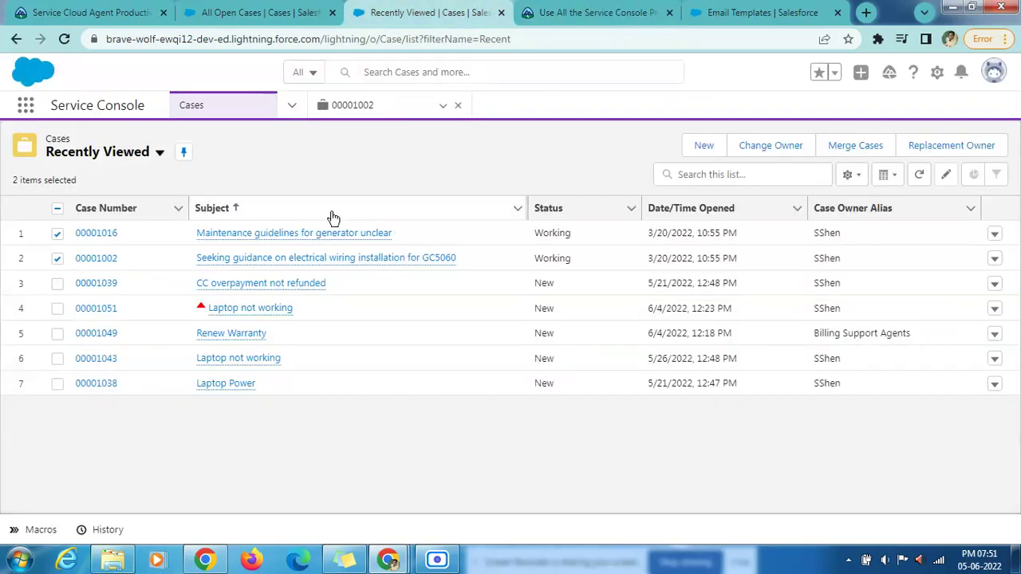
Open case 00001016 for editing and look through its form for the Internal Comments field.
{"action": "left_click", "coordinate": [97, 233]}
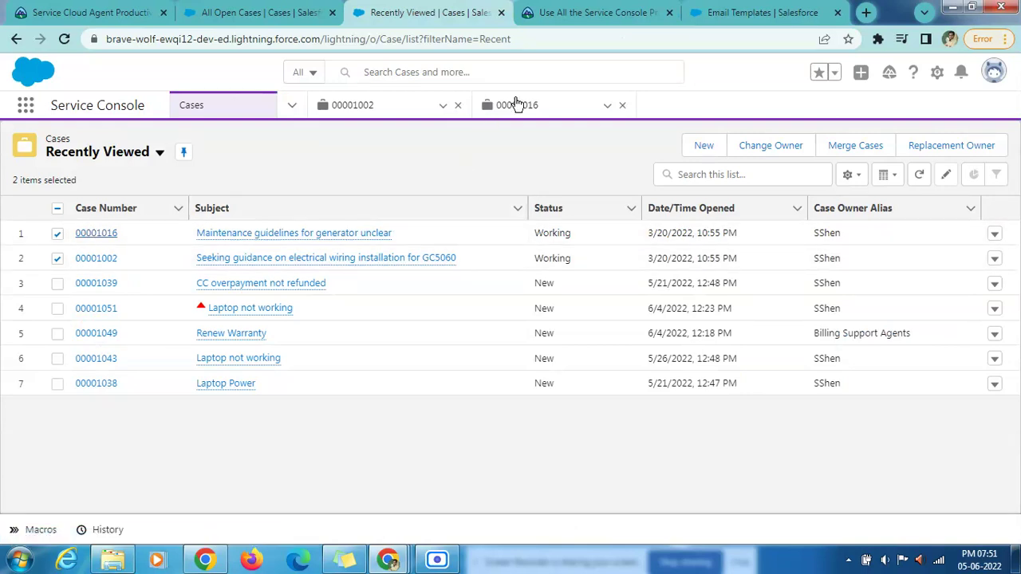
{"action": "left_click", "coordinate": [515, 105]}
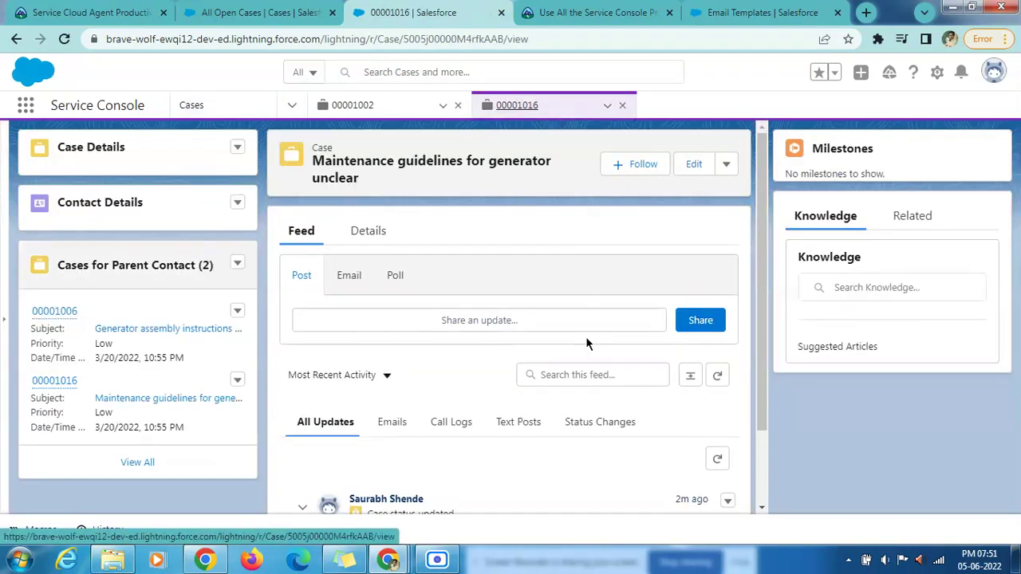
{"action": "left_click", "coordinate": [696, 164]}
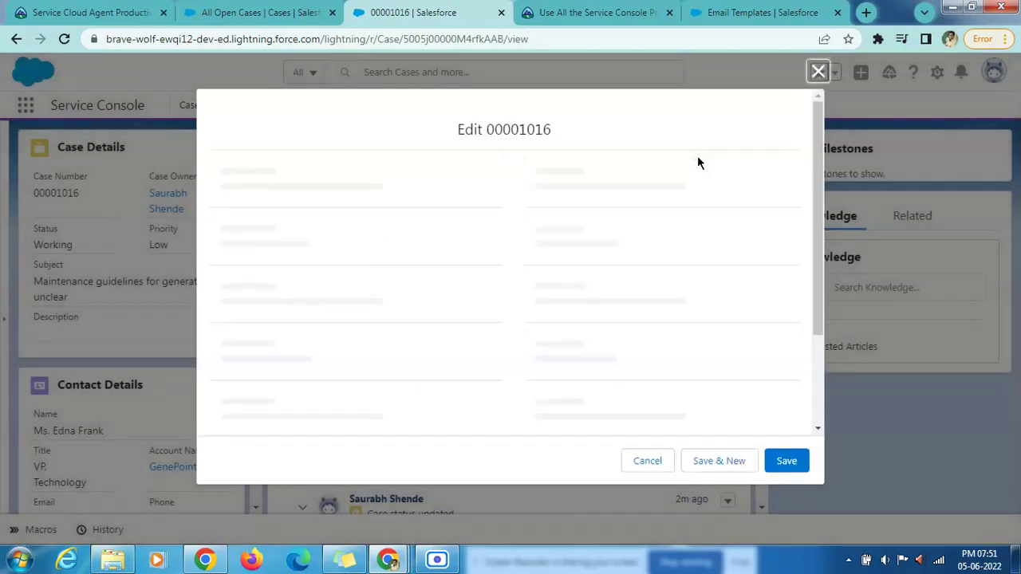
{"action": "scroll", "coordinate": [650, 311], "scroll_direction": "down", "scroll_amount": 1}
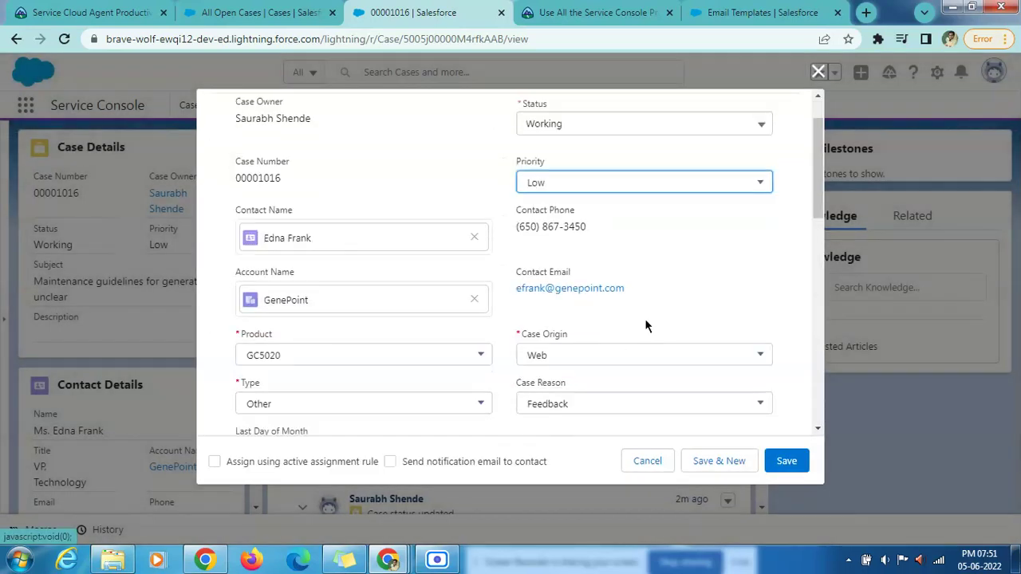
{"action": "scroll", "coordinate": [646, 325], "scroll_direction": "down", "scroll_amount": 1}
{"action": "scroll", "coordinate": [646, 326], "scroll_direction": "down", "scroll_amount": 1}
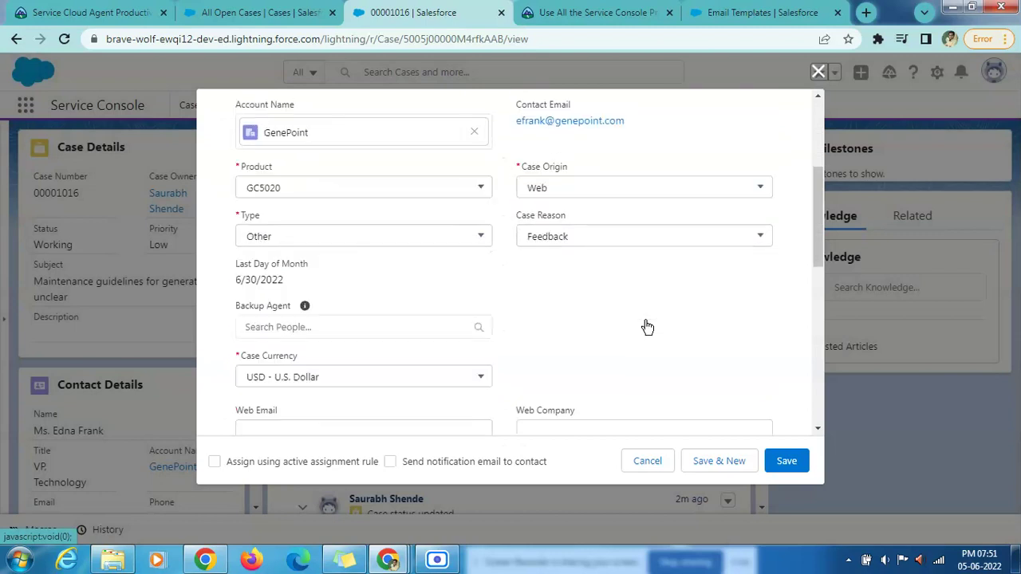
{"action": "scroll", "coordinate": [645, 319], "scroll_direction": "down", "scroll_amount": 2}
Copy the field name from the challenge and locate Internal Comments in case 00001016's edit form by searching for "Internal Comment".
{"action": "left_click", "coordinate": [598, 6]}
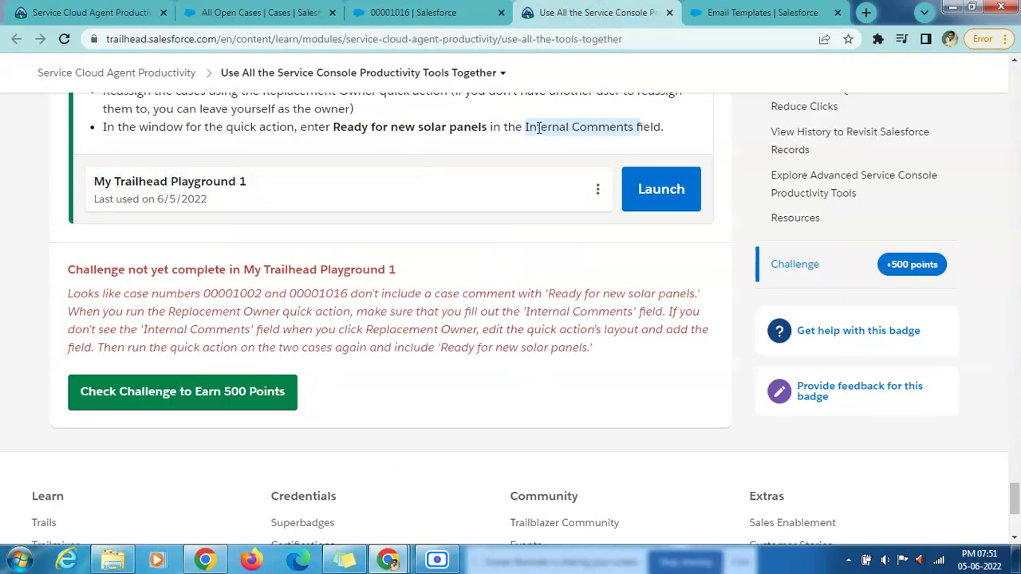
{"action": "left_click", "coordinate": [449, 10]}
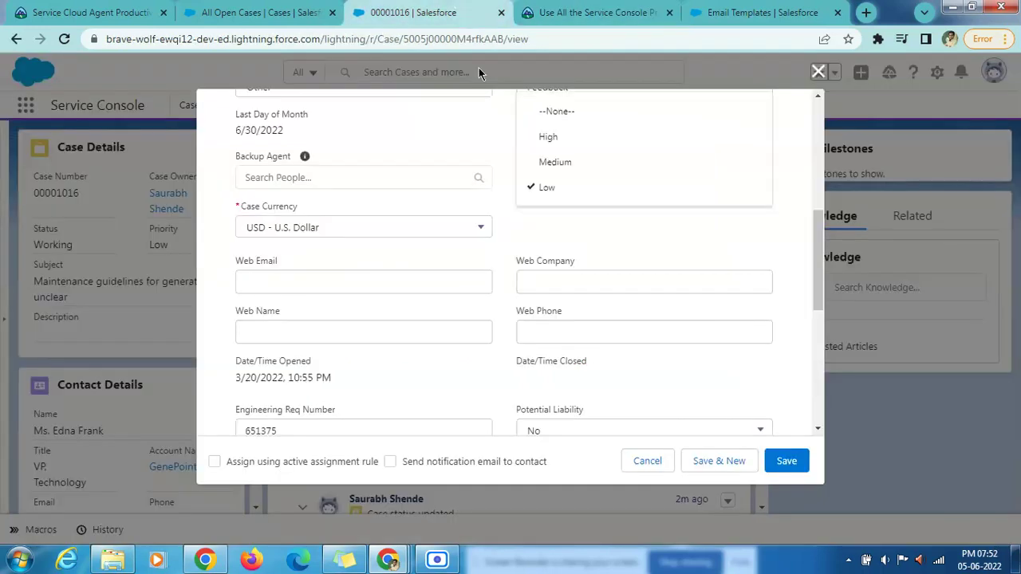
{"action": "left_click", "coordinate": [552, 246]}
{"action": "key", "text": "ctrl+f"}
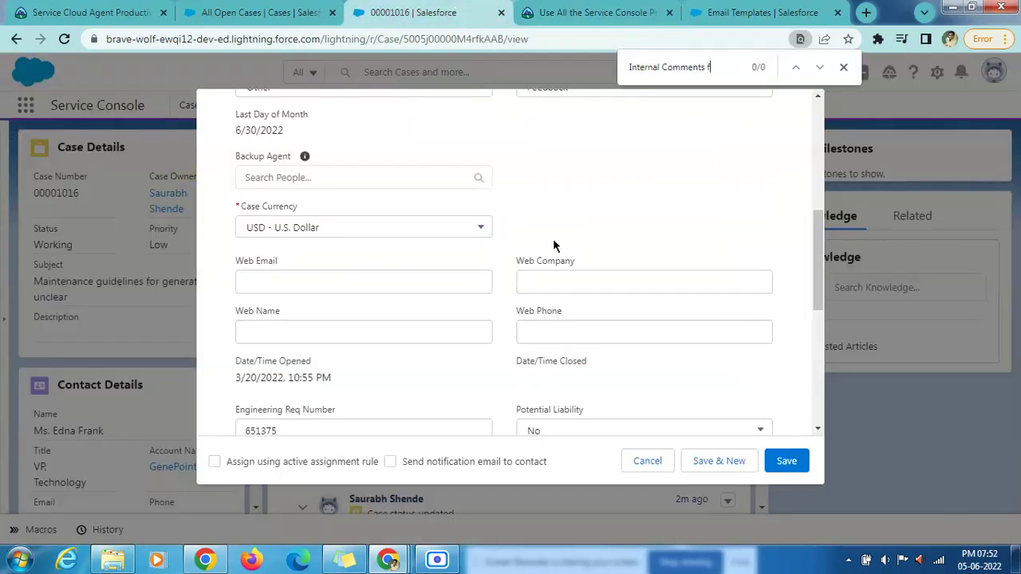
{"action": "key", "text": "BackSpace"}
{"action": "key", "text": "BackSpace"}
{"action": "left_click", "coordinate": [415, 328]}
Copy "Ready for new solar panels" from the challenge into case 00001016's Internal Comments and save the case.
{"action": "left_click", "coordinate": [540, 14]}
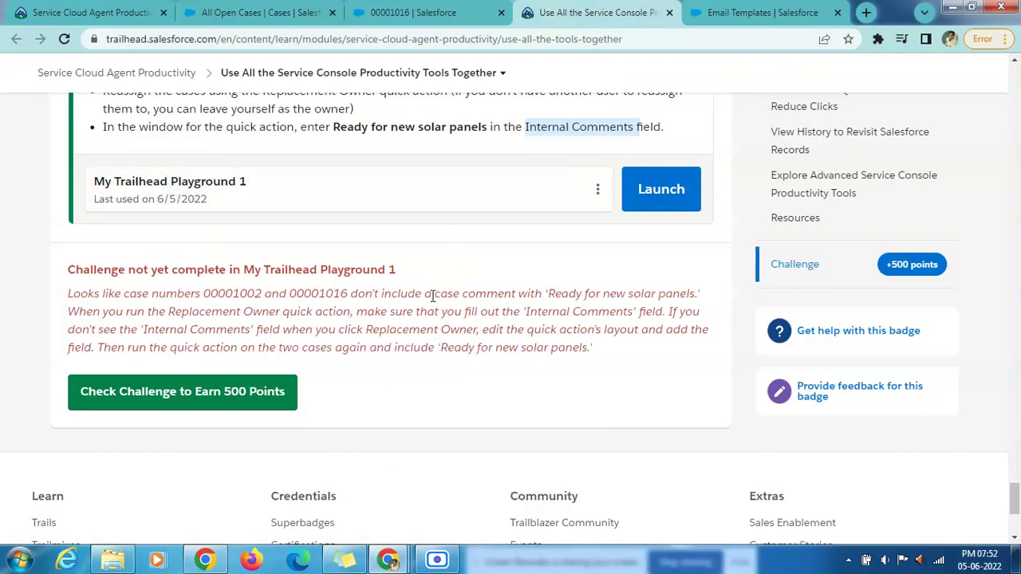
{"action": "left_click_drag", "start_coordinate": [334, 128], "coordinate": [488, 128]}
{"action": "key", "text": "ctrl+c"}
{"action": "left_click", "coordinate": [467, 12]}
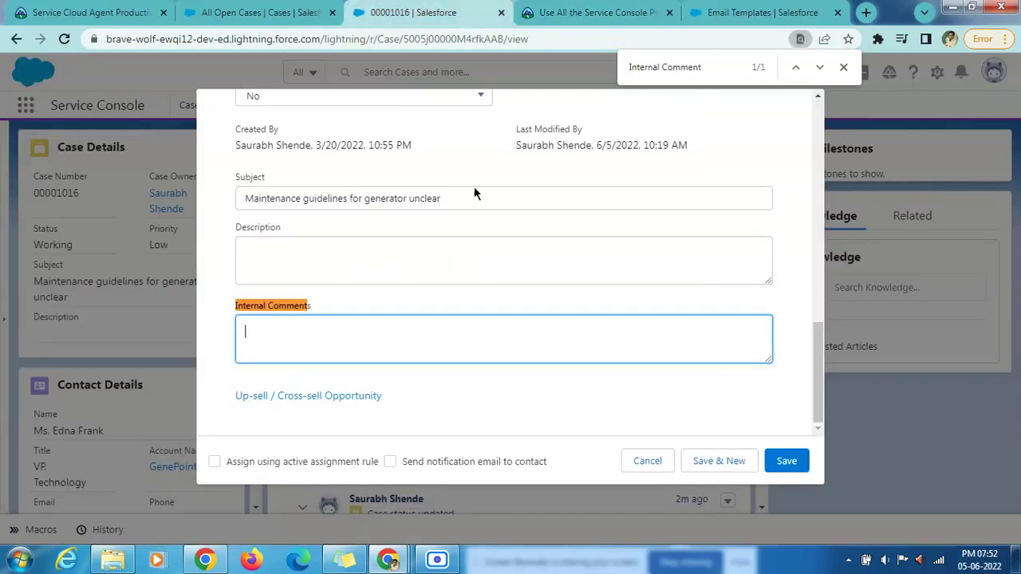
{"action": "key", "text": "ctrl+v"}
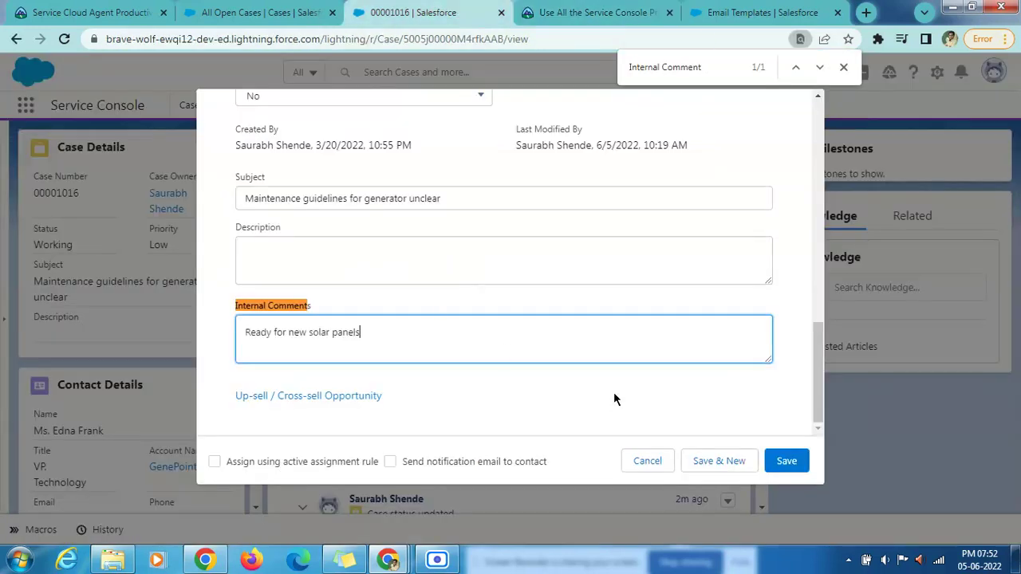
{"action": "left_click", "coordinate": [786, 461]}
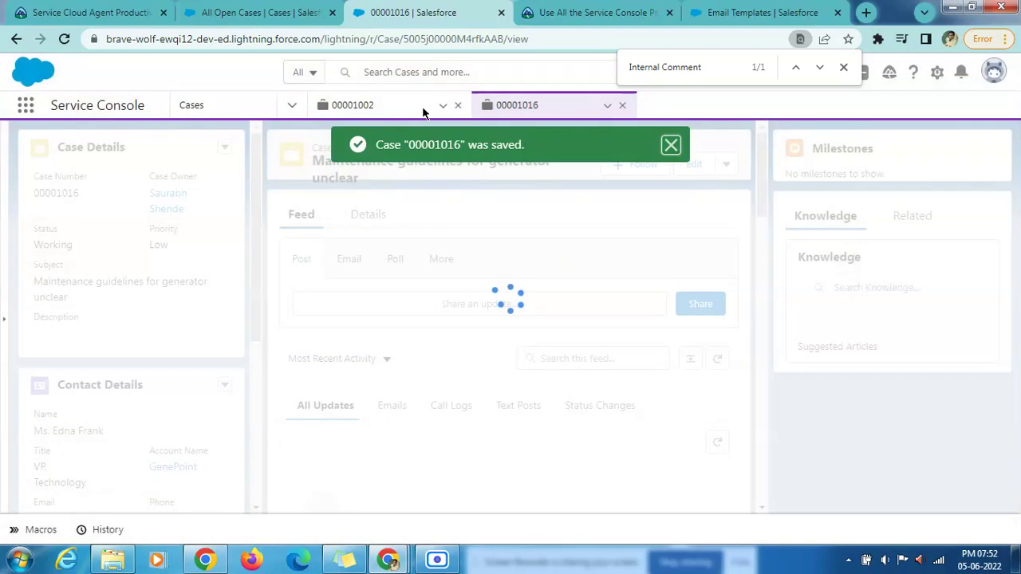
Edit case 00001002, enter "Ready for new solar panels" in Internal Comments, and save the case.
{"action": "left_click", "coordinate": [399, 106]}
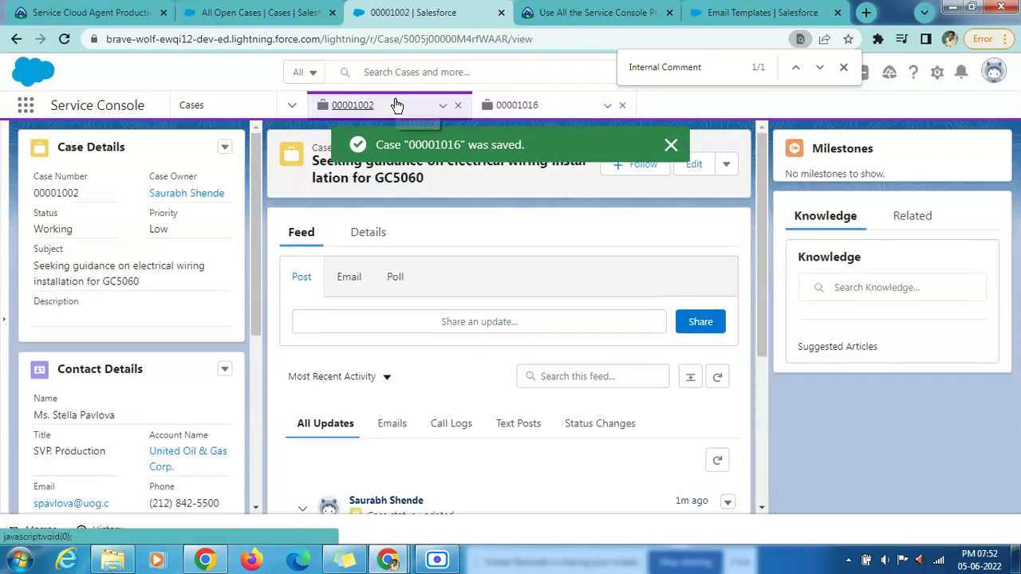
{"action": "left_click", "coordinate": [684, 169]}
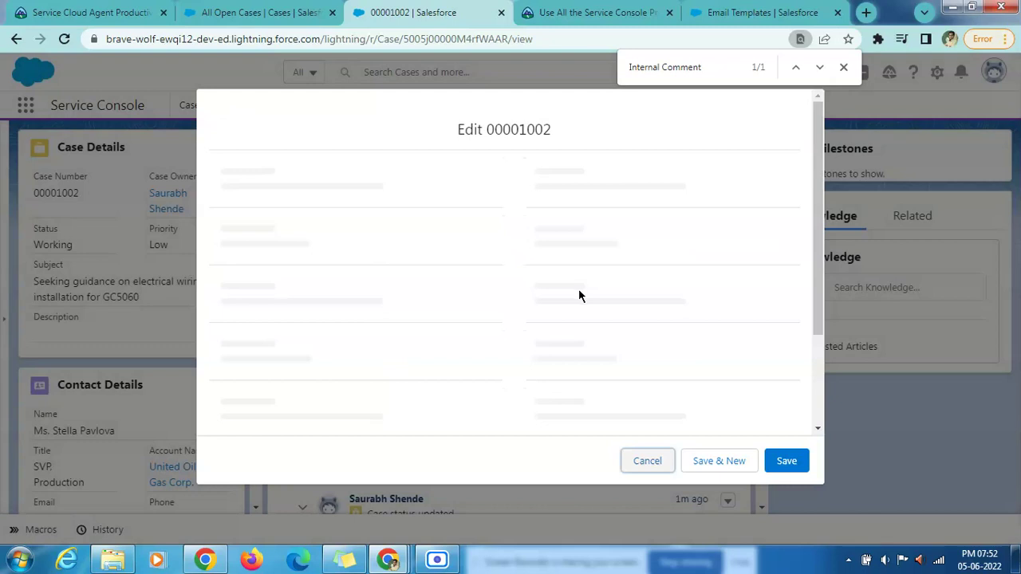
{"action": "scroll", "coordinate": [579, 296], "scroll_direction": "down", "scroll_amount": 2}
{"action": "scroll", "coordinate": [579, 294], "scroll_direction": "down", "scroll_amount": 10}
{"action": "scroll", "coordinate": [387, 319], "scroll_direction": "down", "scroll_amount": 1}
{"action": "left_click", "coordinate": [358, 321]}
{"action": "type", "text": "Ready for new solar panels"}
{"action": "left_click", "coordinate": [782, 469]}
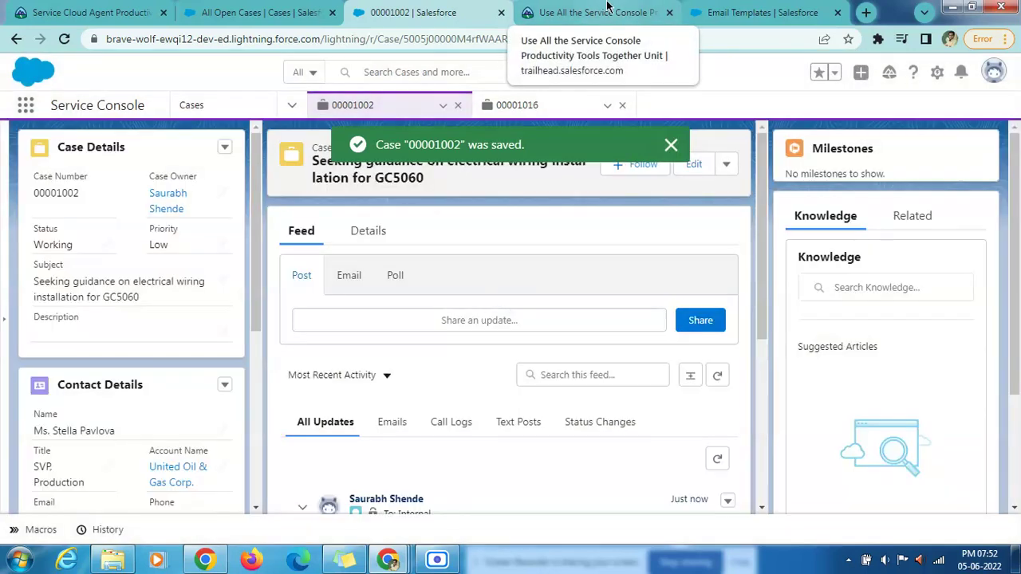
Return to the Trailhead unit and recheck the challenge to earn 500 points.
{"action": "left_click", "coordinate": [606, 8]}
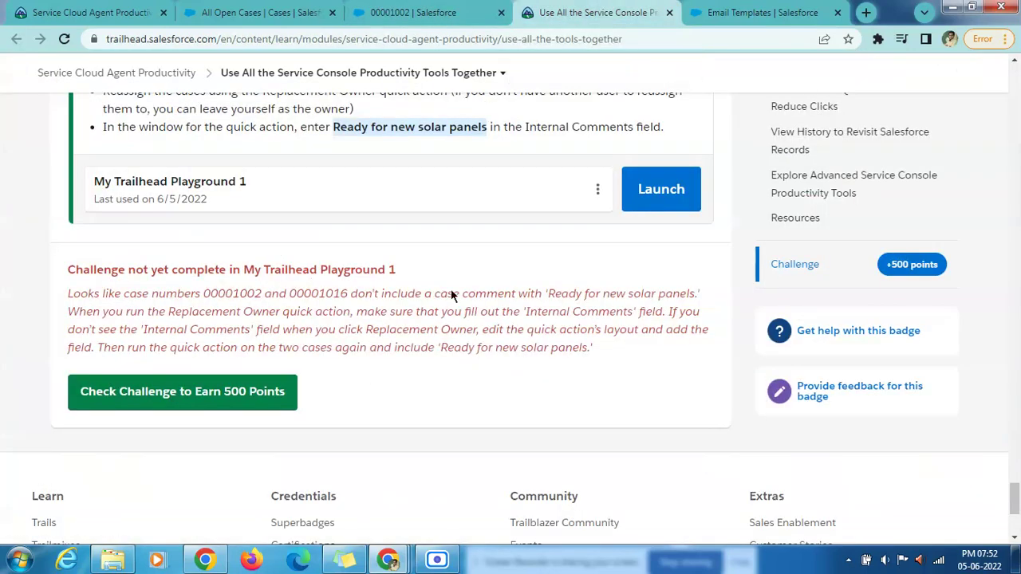
{"action": "left_click", "coordinate": [122, 394]}
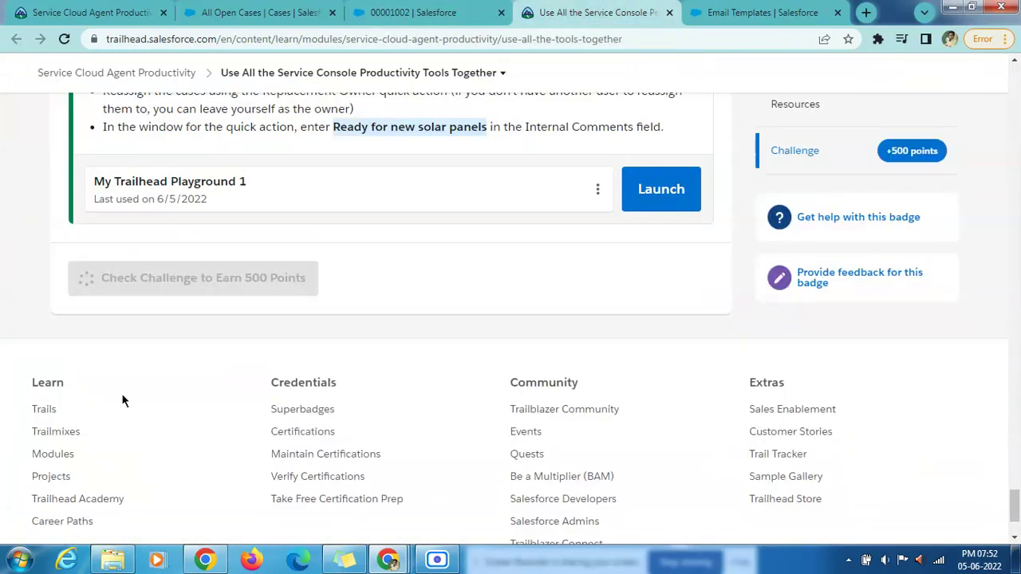